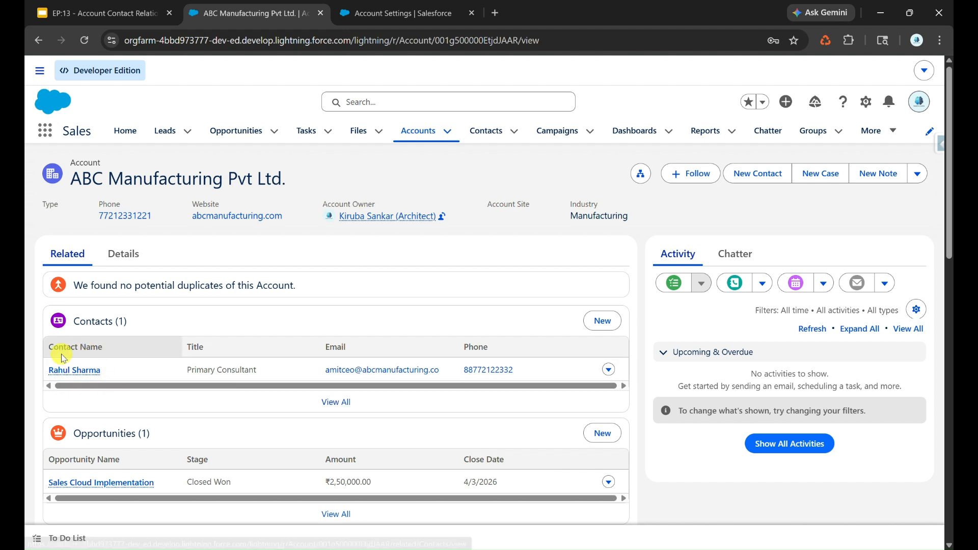
Try reassigning the ABC Manufacturing Pvt Ltd. account's contact to XYZ Private Ltd., closing the contact form without saving
{"action": "left_click", "coordinate": [418, 127]}
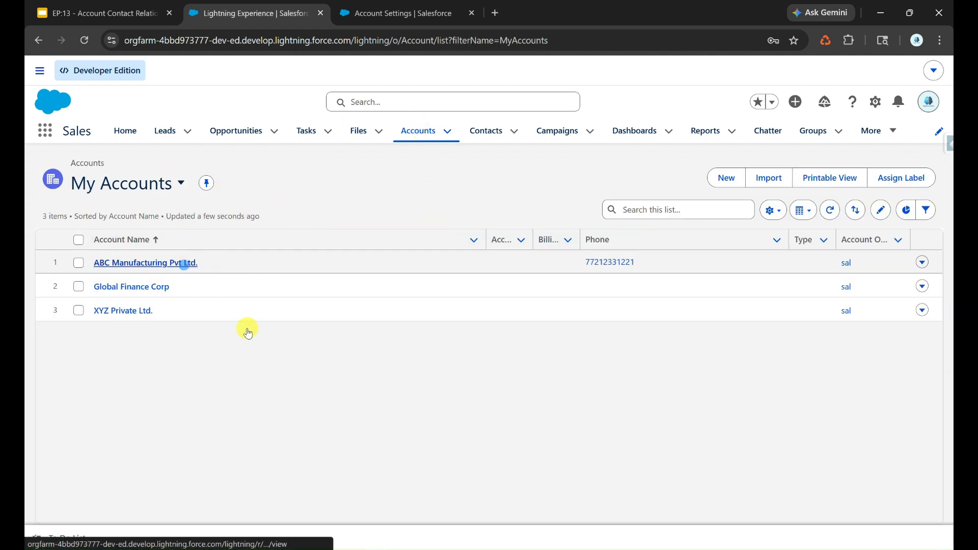
{"action": "left_click", "coordinate": [198, 268]}
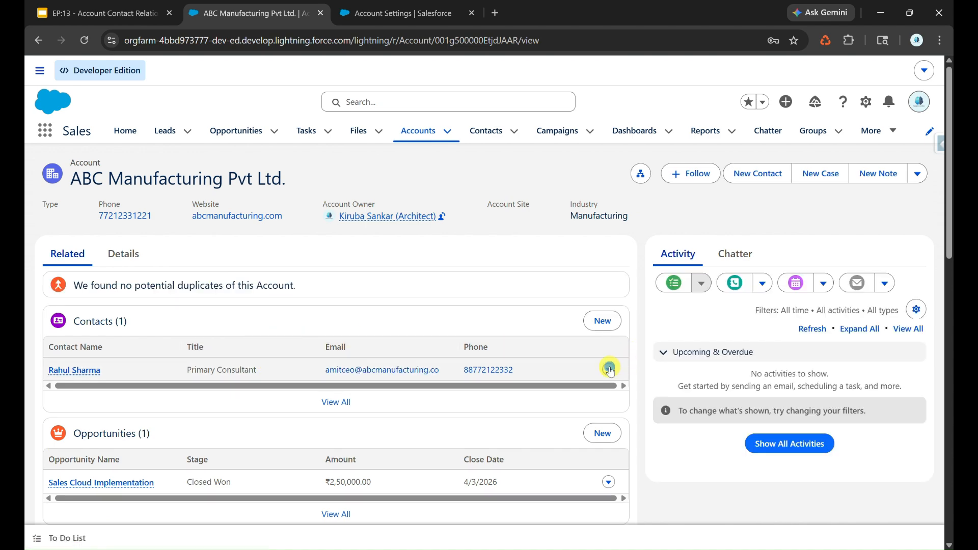
{"action": "left_click", "coordinate": [609, 368]}
{"action": "left_click", "coordinate": [606, 321]}
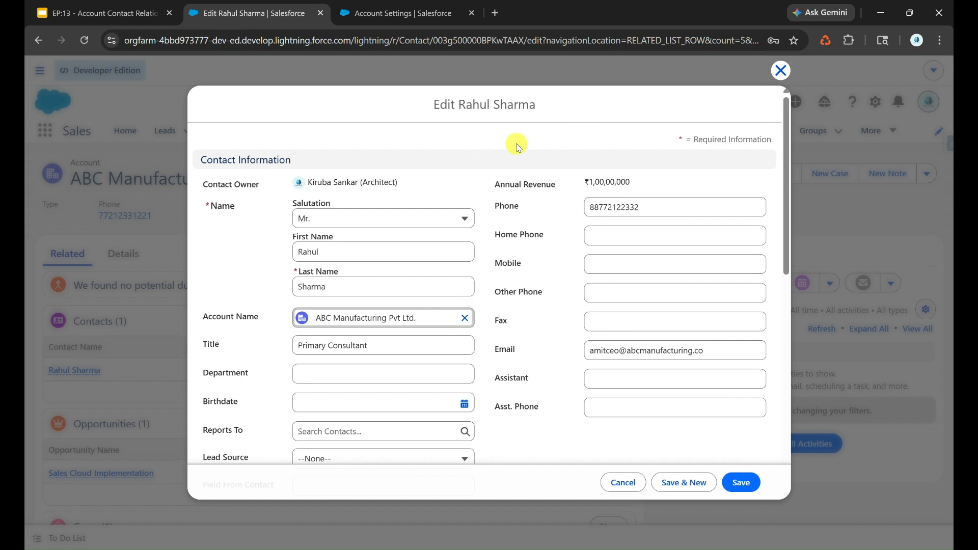
{"action": "left_click", "coordinate": [464, 320]}
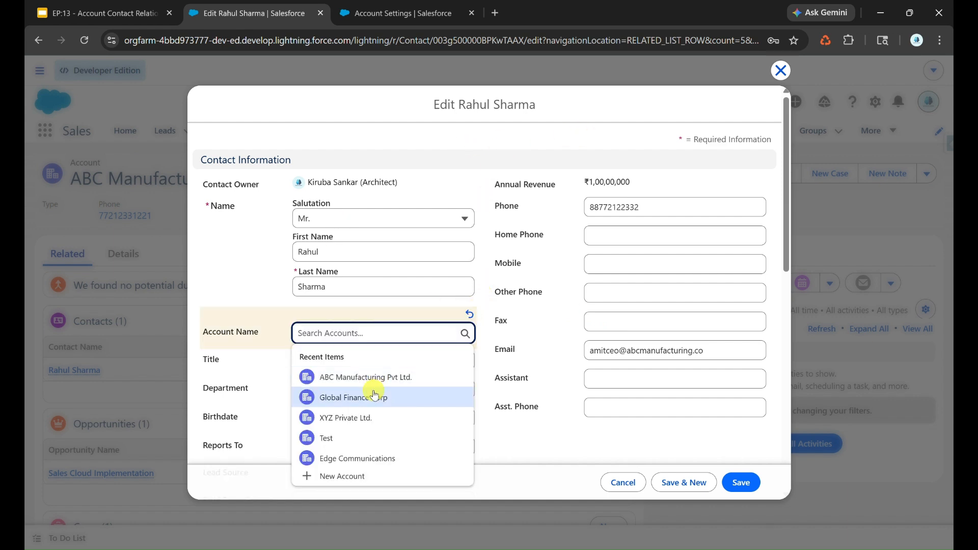
{"action": "left_click", "coordinate": [371, 418]}
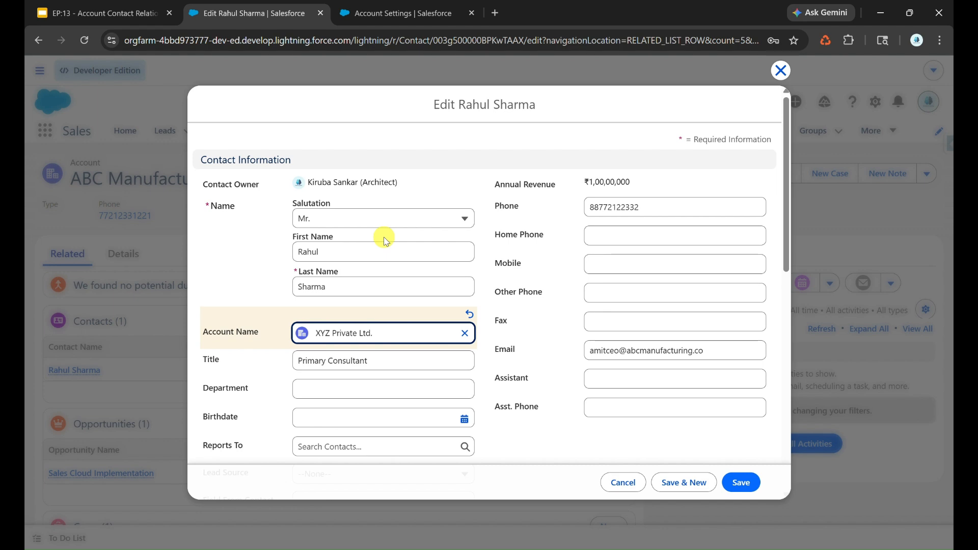
{"action": "left_click", "coordinate": [781, 71]}
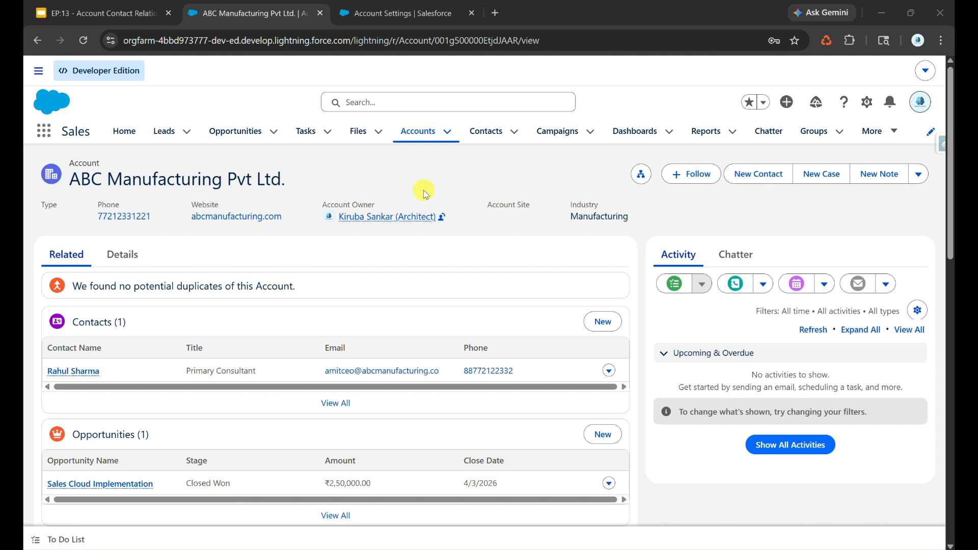
Enable the setting that allows users to relate a contact to multiple accounts in Account Settings and save it
{"action": "left_click", "coordinate": [377, 5]}
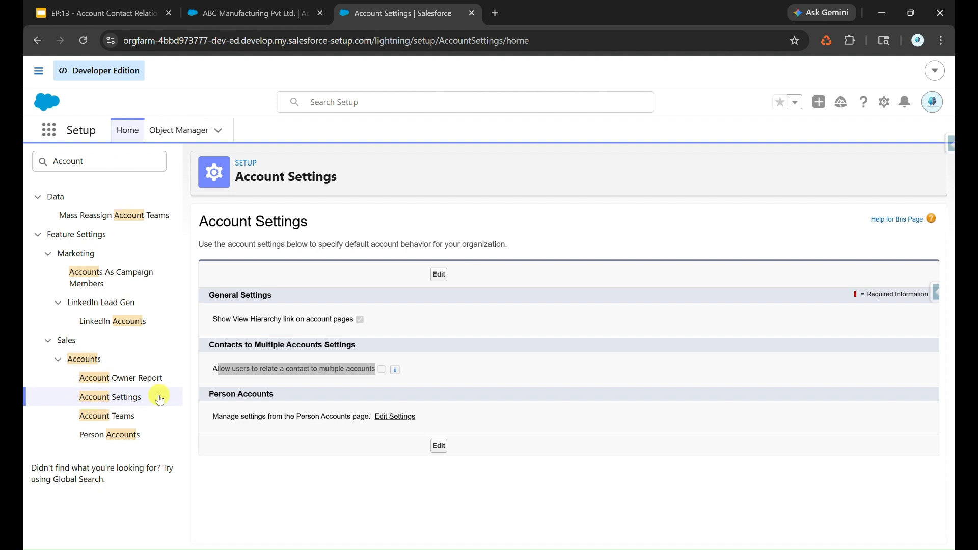
{"action": "left_click", "coordinate": [438, 274]}
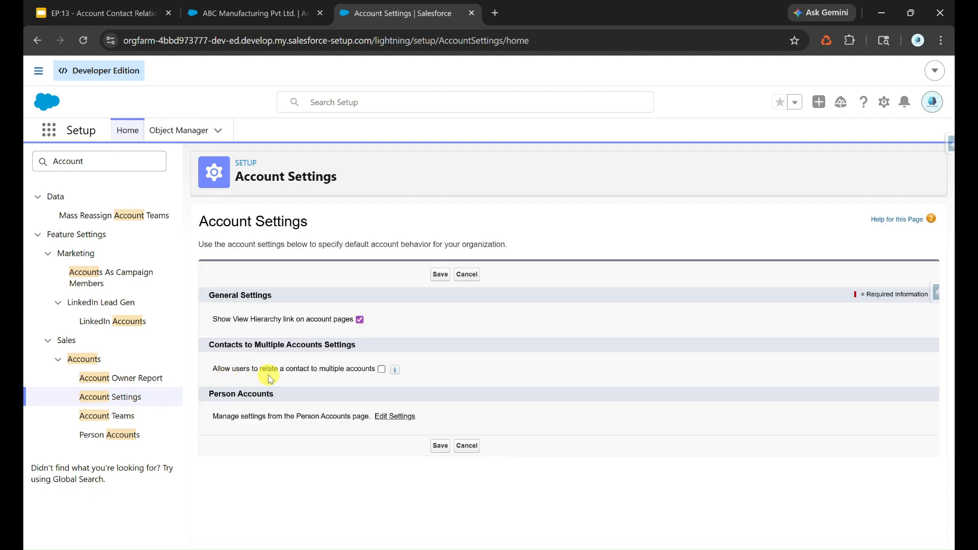
{"action": "left_click", "coordinate": [381, 371]}
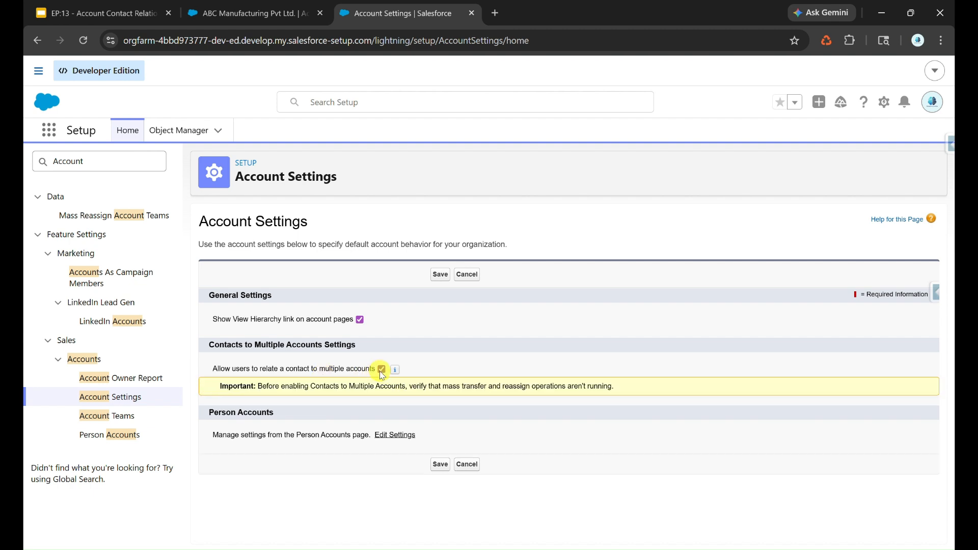
{"action": "left_click", "coordinate": [440, 464]}
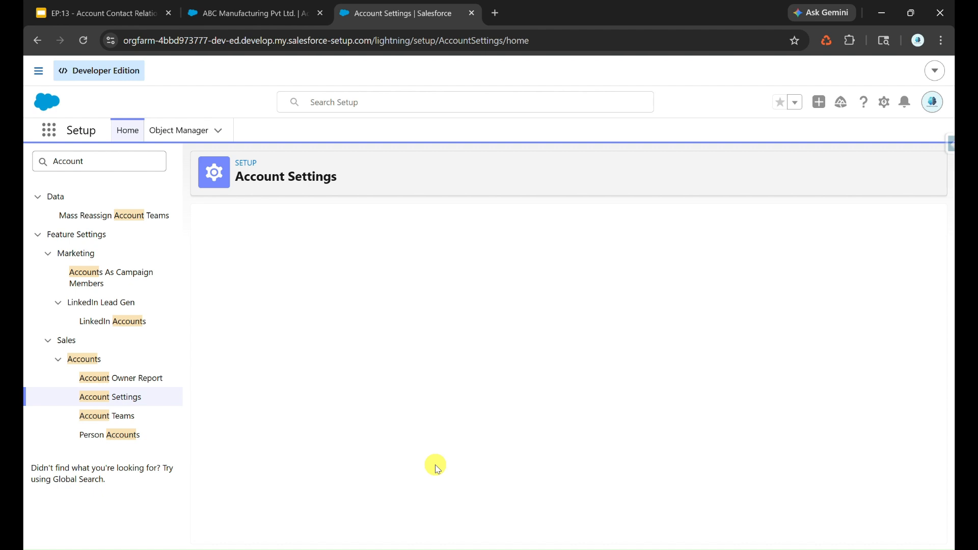
Open Object Manager in a new browser tab and show the Account Contact Relationship object's fields and relationships
{"action": "right_click", "coordinate": [187, 135]}
{"action": "left_click", "coordinate": [252, 151]}
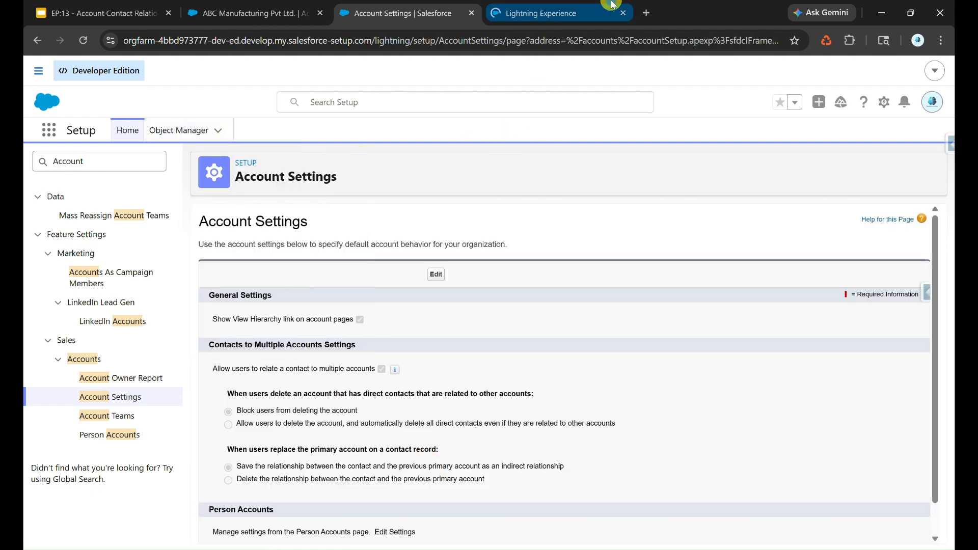
{"action": "left_click", "coordinate": [607, 11]}
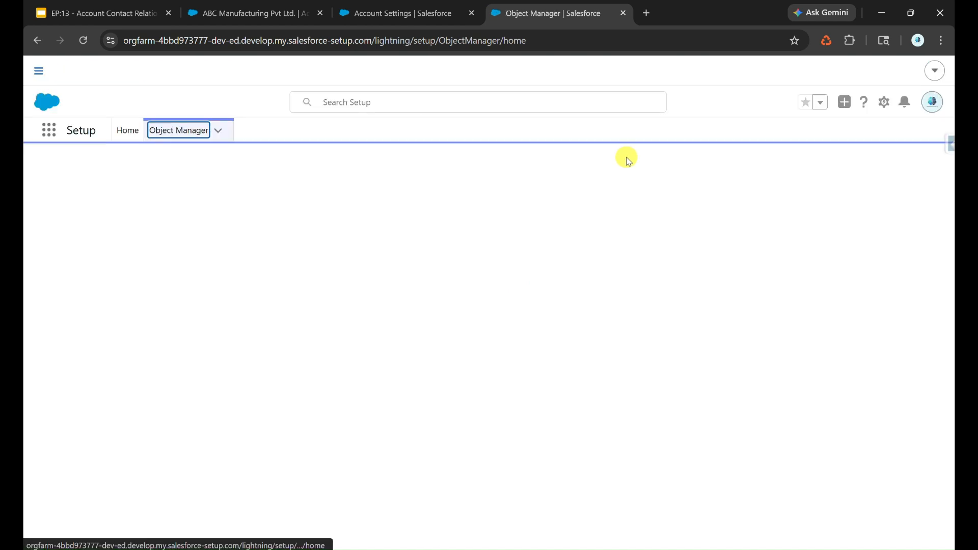
{"action": "left_click", "coordinate": [695, 166]}
{"action": "left_click", "coordinate": [116, 288]}
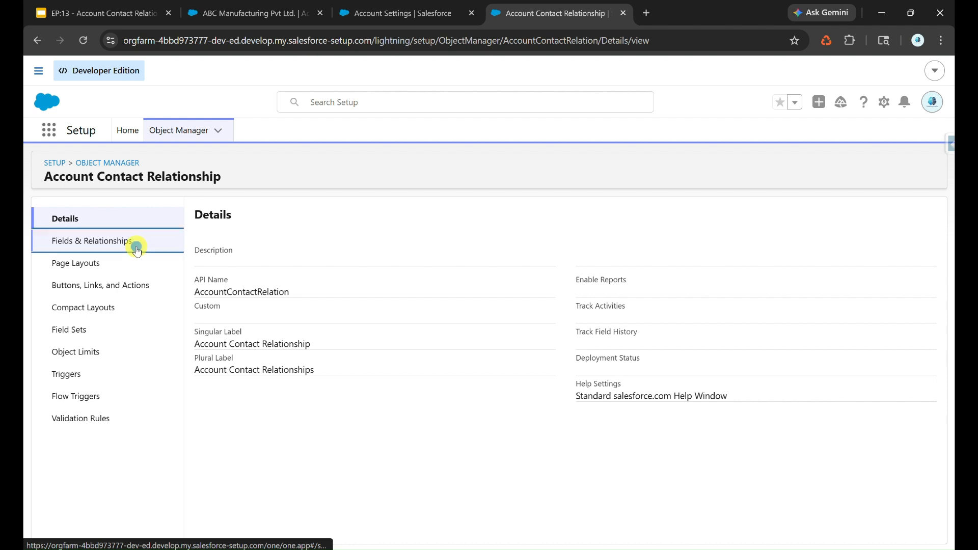
{"action": "left_click", "coordinate": [137, 249]}
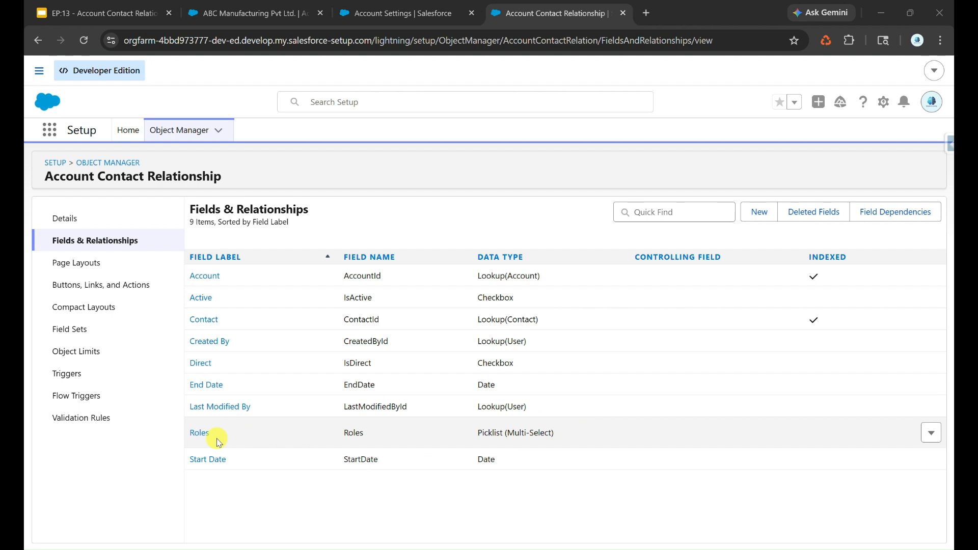
Add the values Primary Consultant, Advisor and External Auditor to the Roles picklist field and save them
{"action": "left_click", "coordinate": [201, 433]}
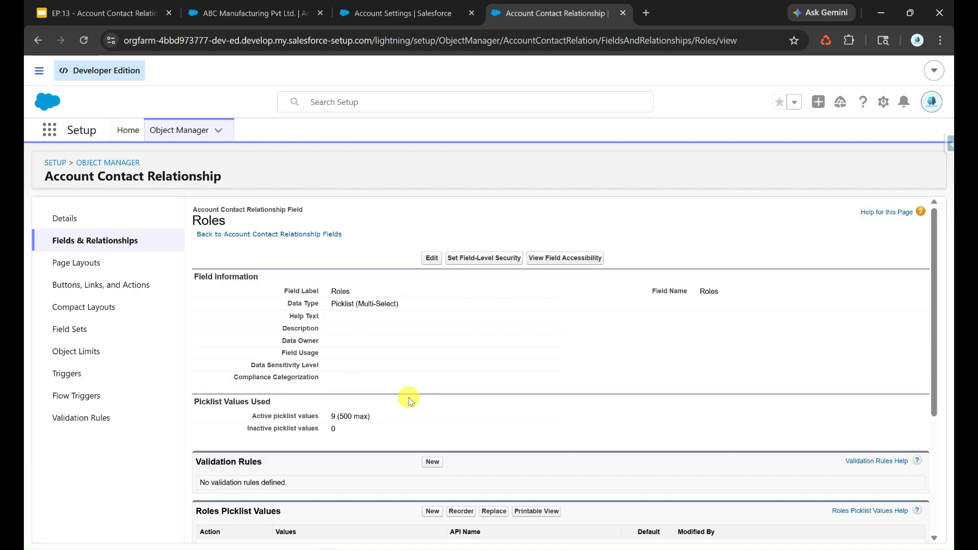
{"action": "scroll", "coordinate": [409, 401], "scroll_direction": "down", "scroll_amount": 3}
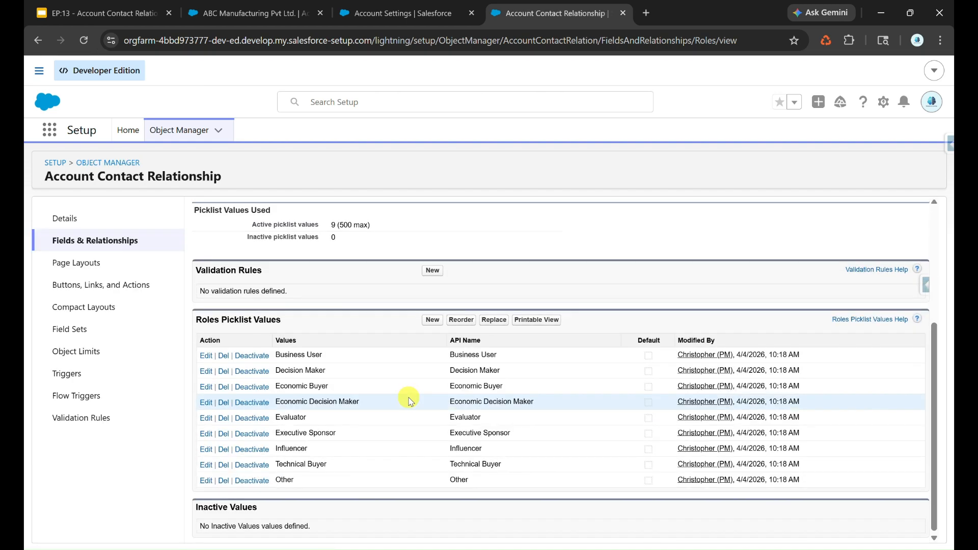
{"action": "left_click", "coordinate": [432, 320]}
{"action": "type", "text": "Primary Consultant"}
{"action": "left_click", "coordinate": [120, 13]}
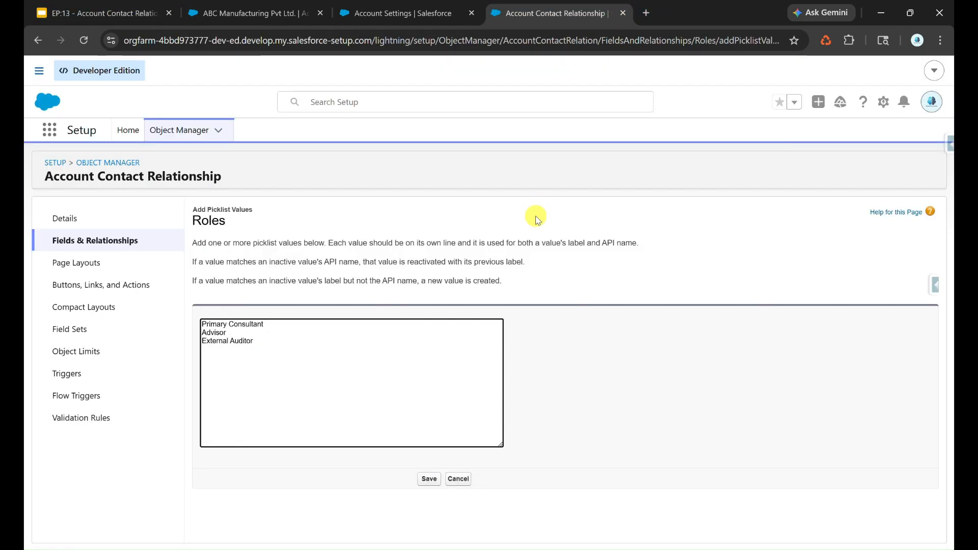
{"action": "left_click", "coordinate": [429, 479]}
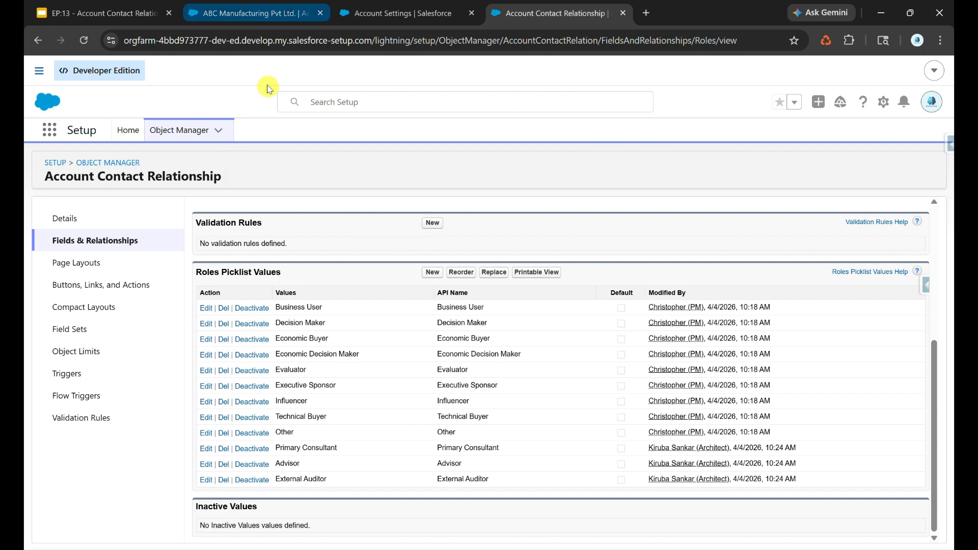
Edit the ABC Manufacturing Pvt Ltd. account's record page and place a Dynamic Related List - Single component first in its Related section
{"action": "left_click", "coordinate": [255, 4]}
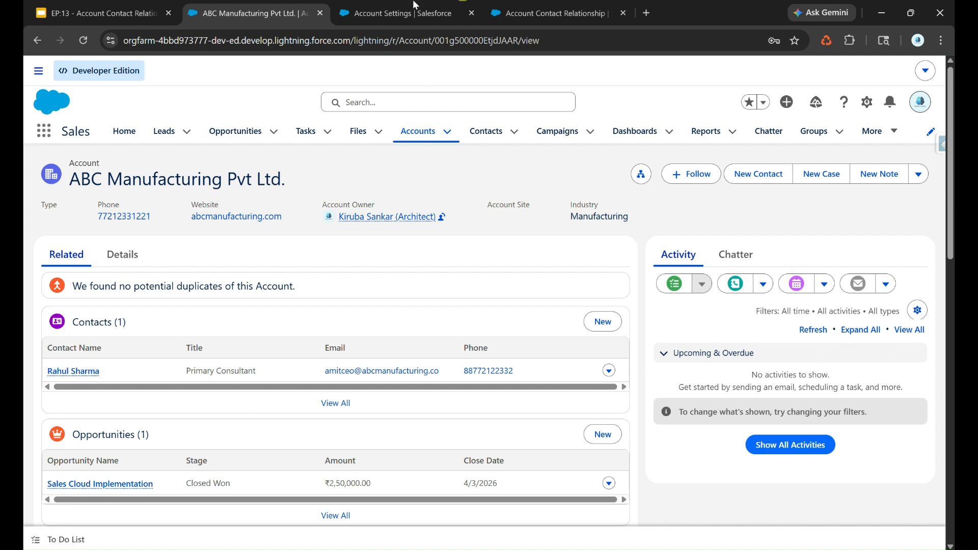
{"action": "left_click", "coordinate": [867, 103]}
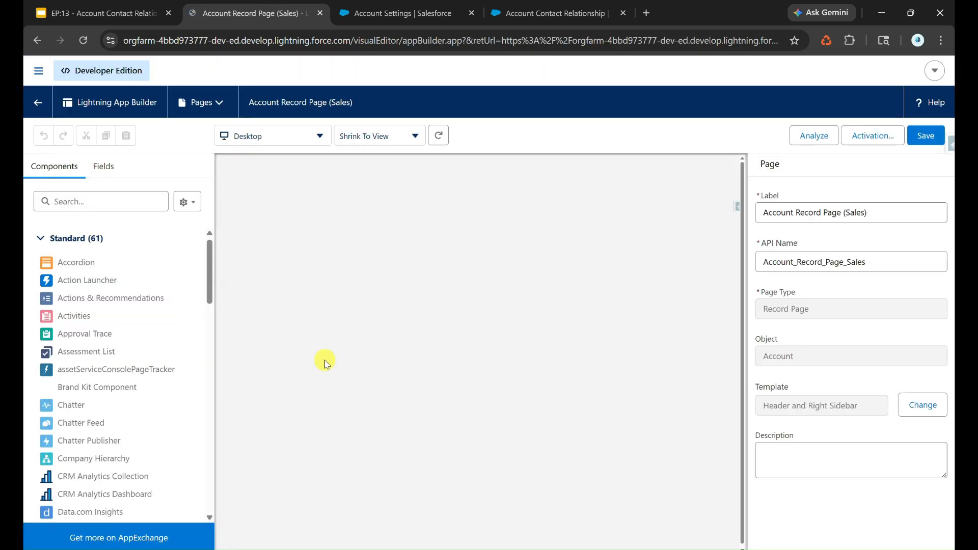
{"action": "left_click", "coordinate": [122, 204]}
{"action": "type", "text": "rela"}
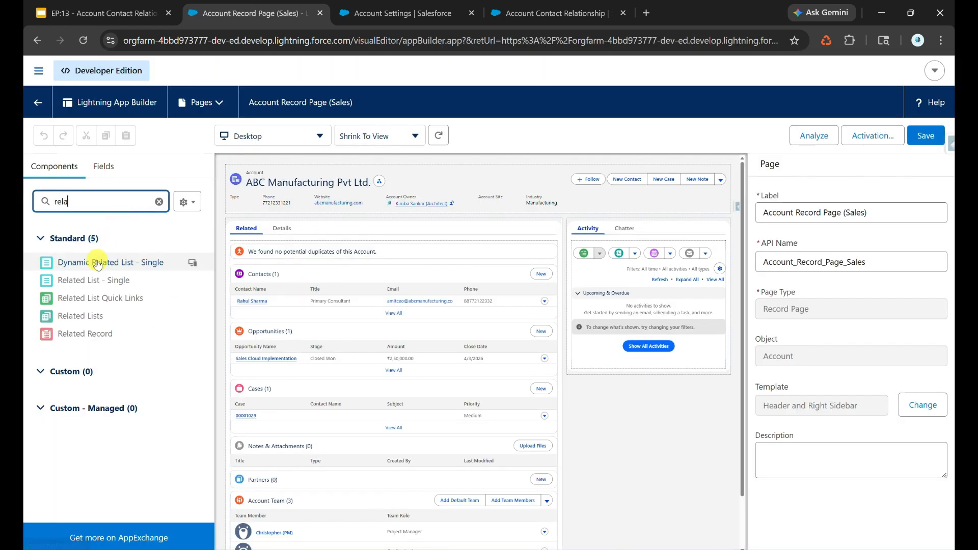
{"action": "left_click_drag", "start_coordinate": [99, 258], "coordinate": [294, 252]}
Set the new component's related list to Related Contacts (AccountContactRelations)
{"action": "left_click", "coordinate": [825, 260]}
{"action": "type", "text": "Rela"}
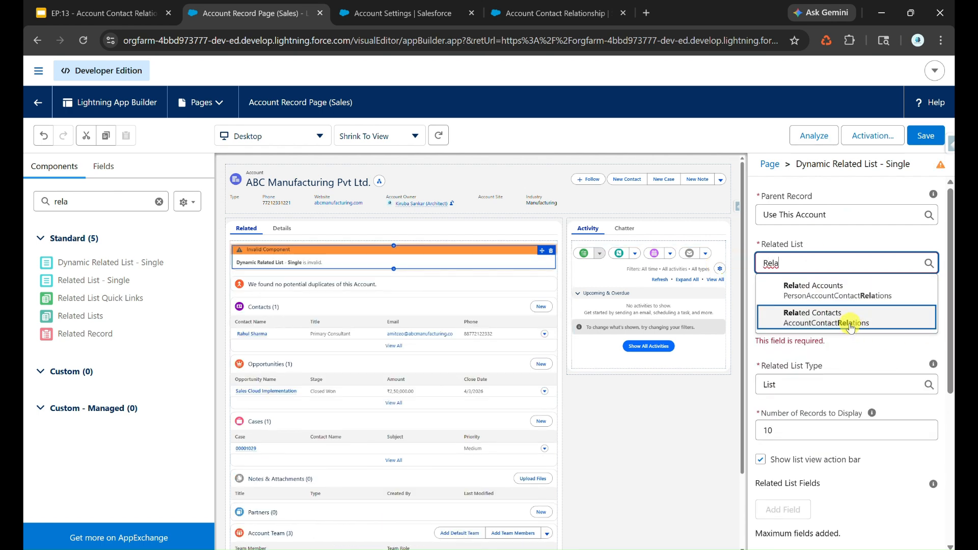
{"action": "left_click", "coordinate": [850, 328]}
{"action": "type", "text": "Account"}
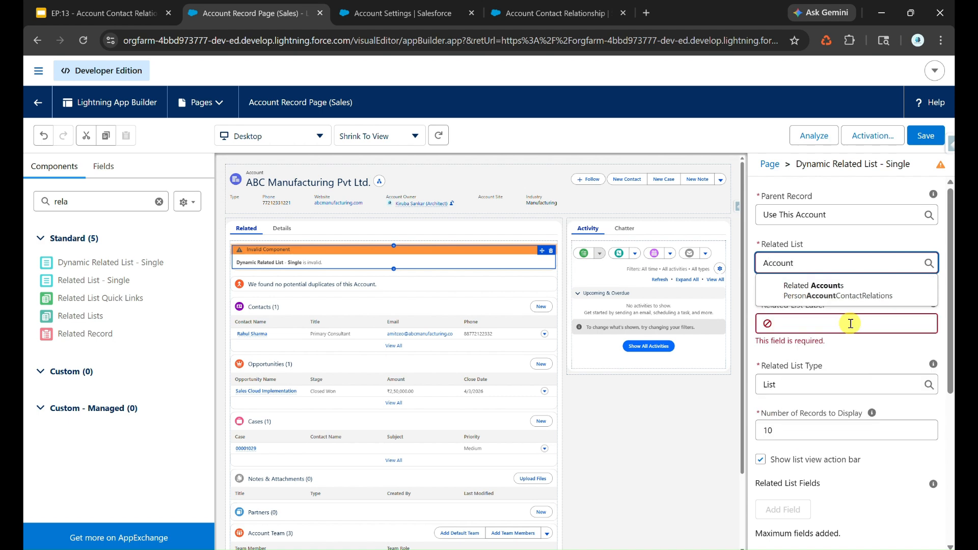
{"action": "key", "text": "ctrl+a"}
{"action": "type", "text": "Contact"}
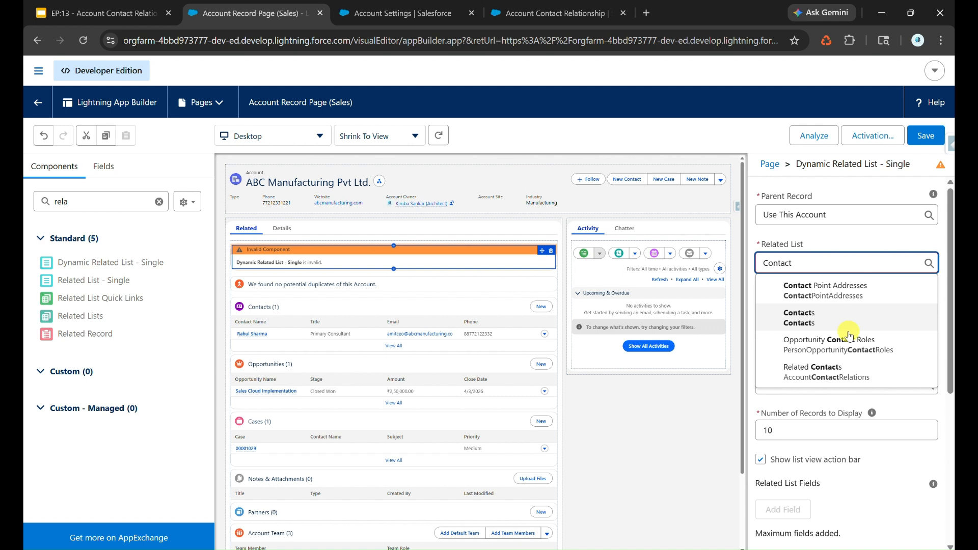
{"action": "left_click", "coordinate": [852, 371]}
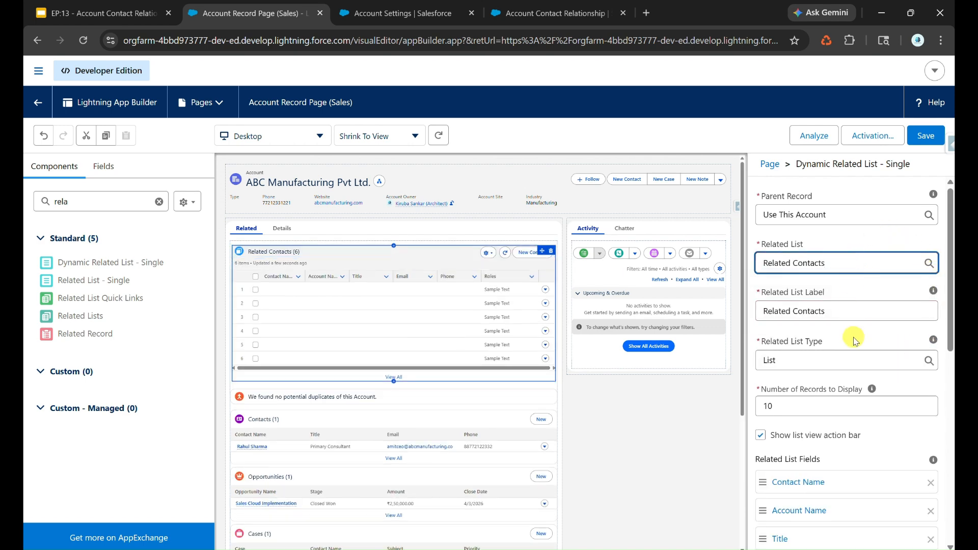
Add the Direct field to the Related Contacts list's fields and save the account record page
{"action": "scroll", "coordinate": [855, 339], "scroll_direction": "down", "scroll_amount": 1}
{"action": "scroll", "coordinate": [855, 338], "scroll_direction": "down", "scroll_amount": 2}
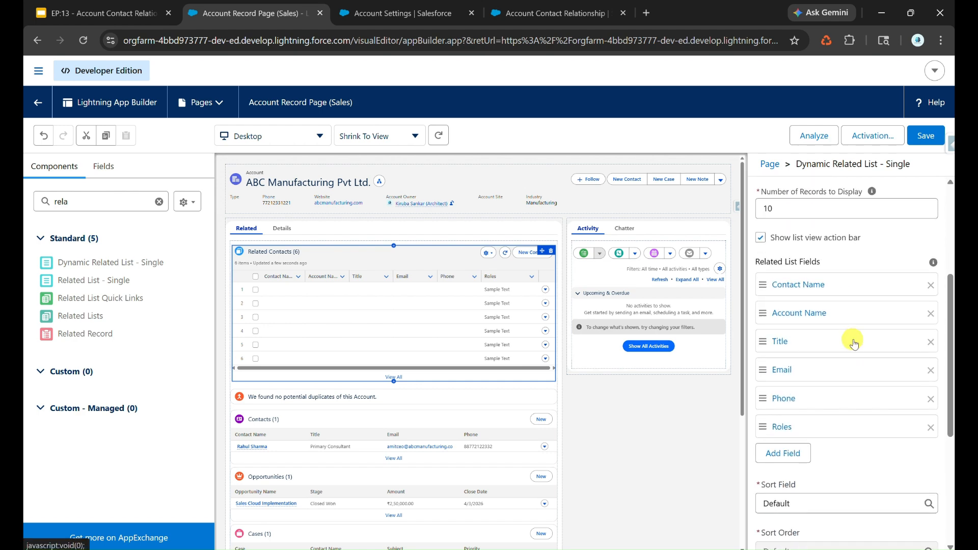
{"action": "left_click", "coordinate": [799, 458]}
{"action": "type", "text": "Dire"}
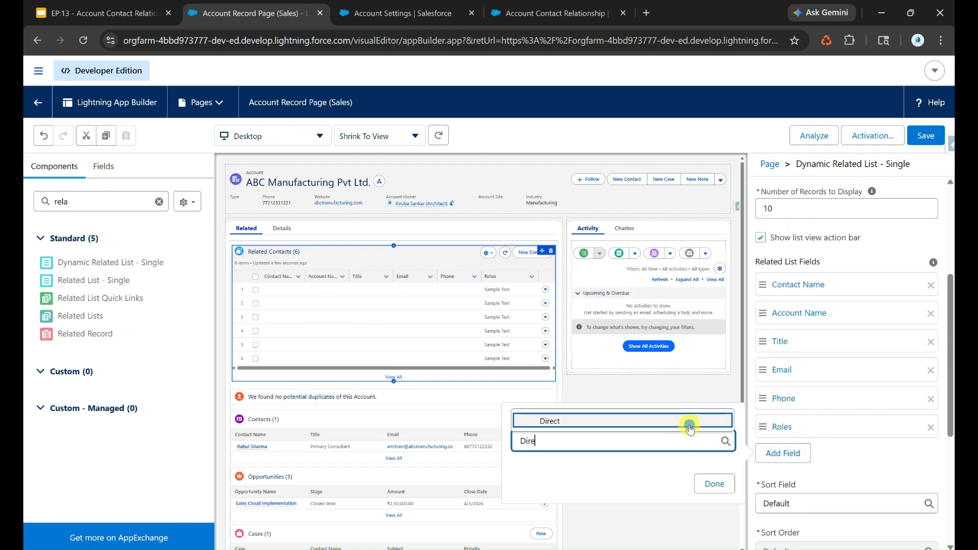
{"action": "left_click", "coordinate": [690, 422]}
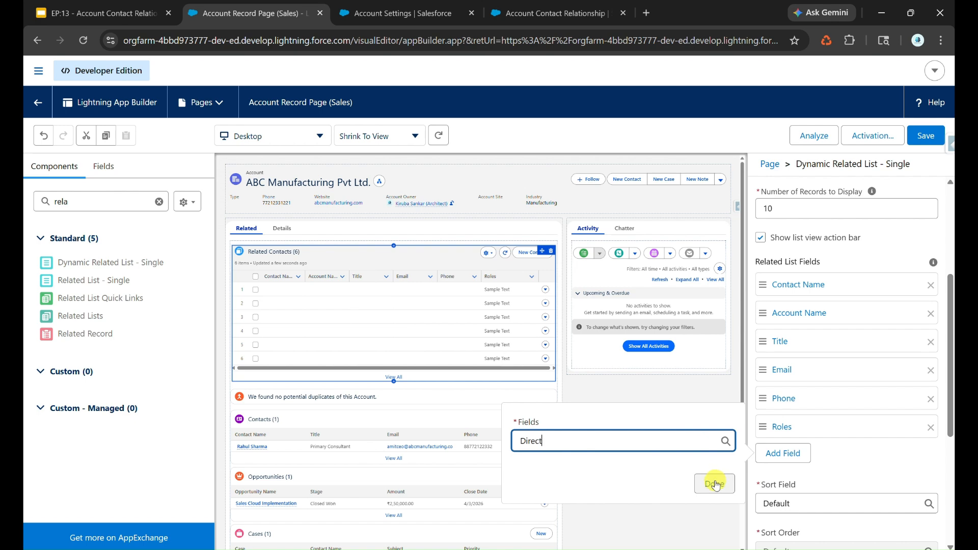
{"action": "left_click", "coordinate": [715, 486]}
{"action": "scroll", "coordinate": [871, 458], "scroll_direction": "down", "scroll_amount": 2}
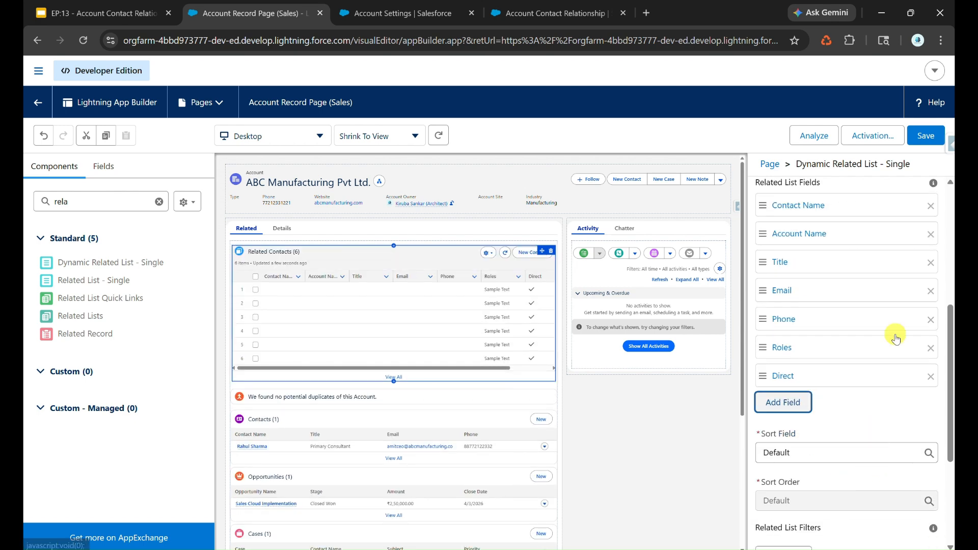
{"action": "left_click", "coordinate": [926, 135]}
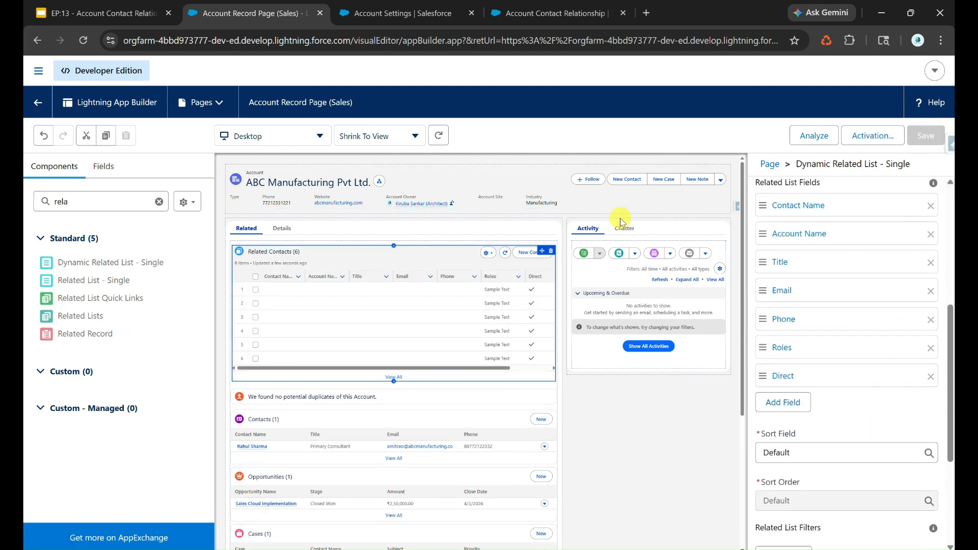
Open the account's contact, edit its record page, and place a Dynamic Related List - Single component first in the Related section
{"action": "left_click", "coordinate": [38, 103]}
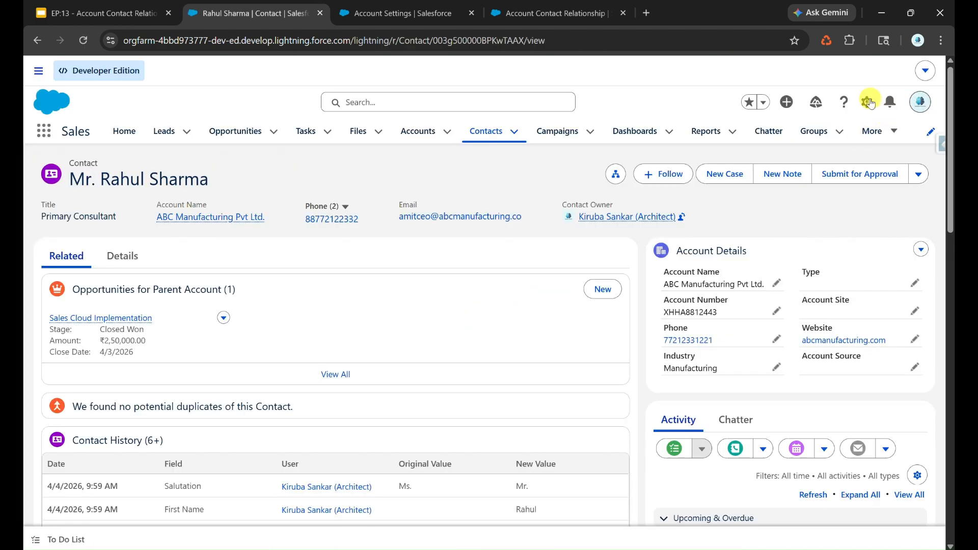
{"action": "left_click", "coordinate": [867, 102]}
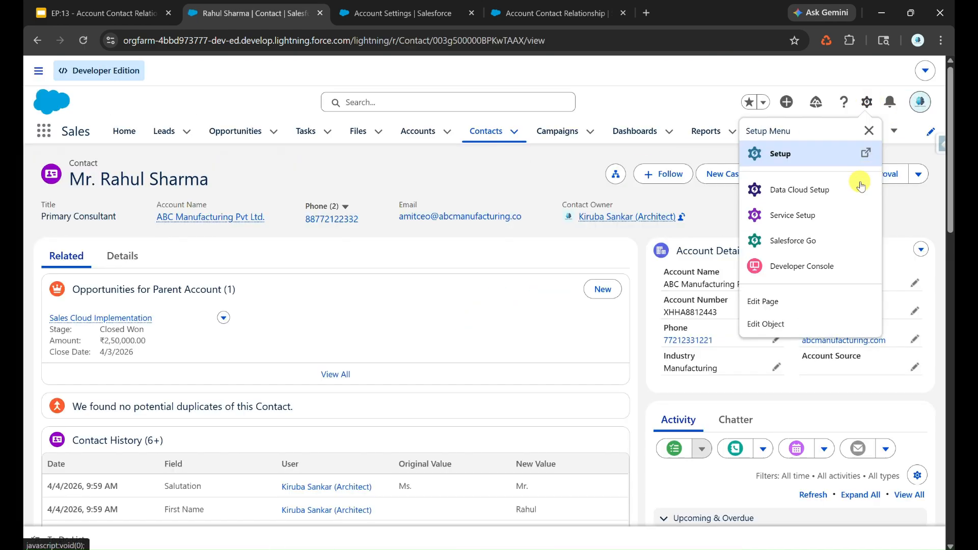
{"action": "left_click", "coordinate": [775, 303]}
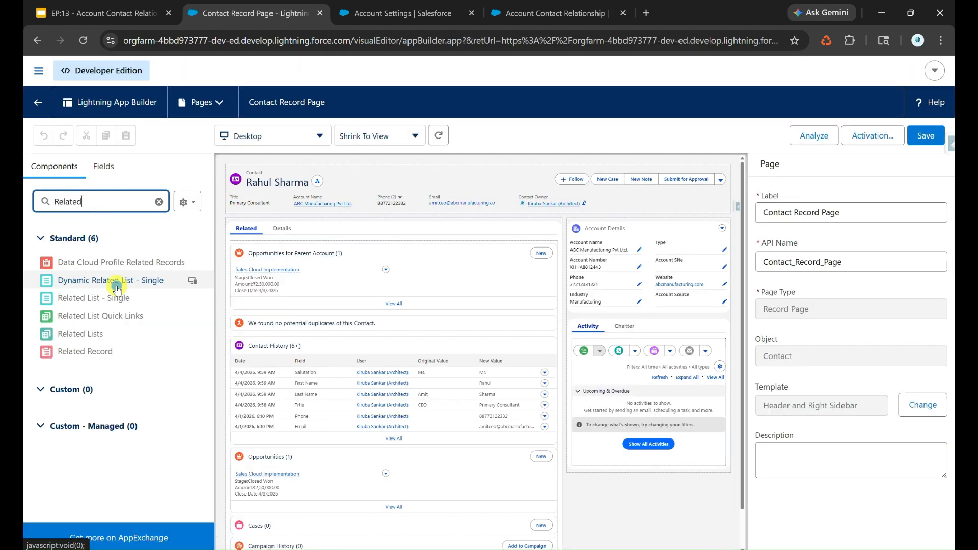
{"action": "left_click_drag", "start_coordinate": [109, 280], "coordinate": [336, 254]}
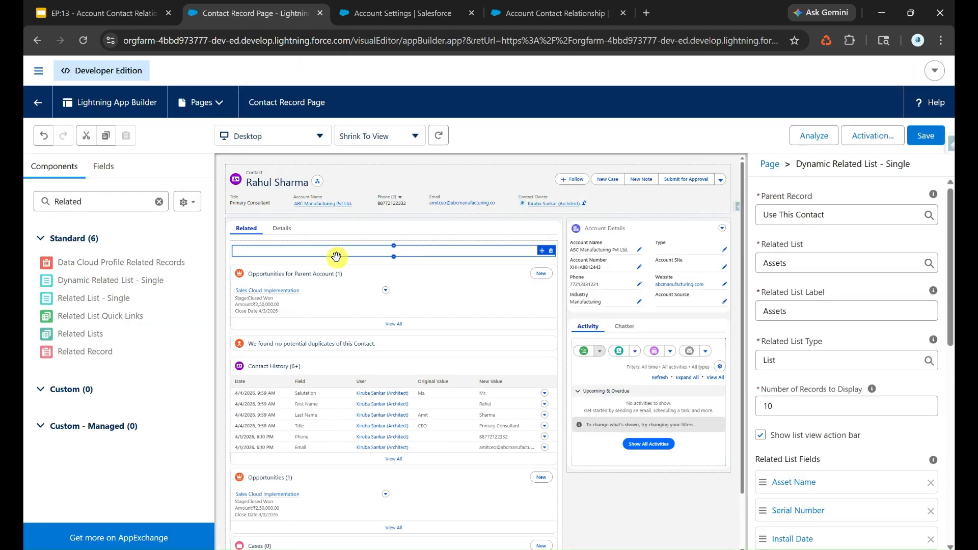
Set the new component's related list to Related Accounts (AccountContactRelations)
{"action": "left_click", "coordinate": [823, 266]}
{"action": "type", "text": "Relate"}
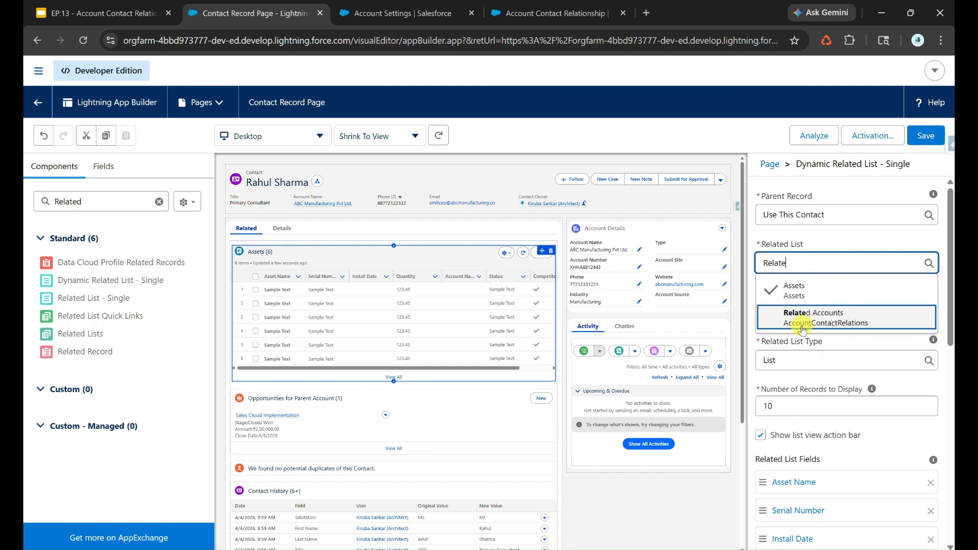
{"action": "left_click", "coordinate": [850, 325]}
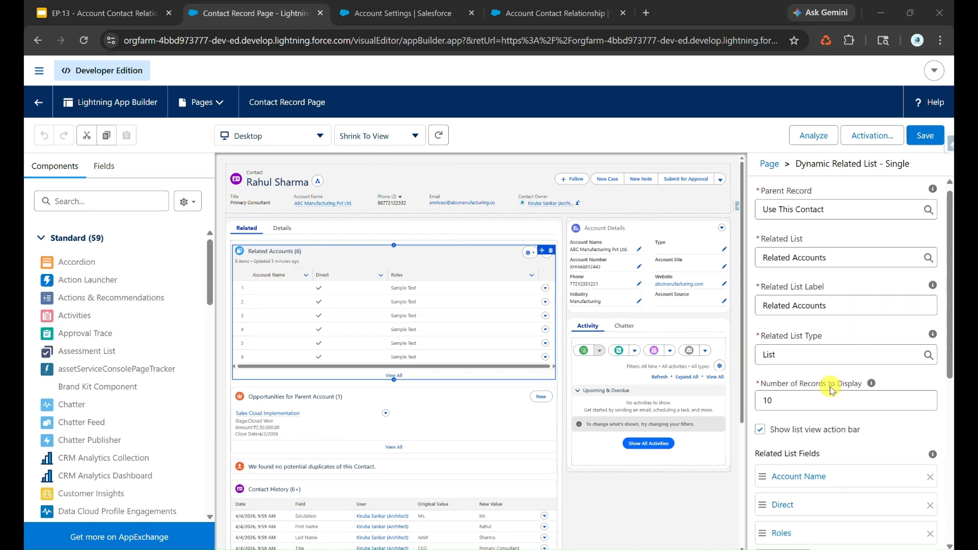
Add the Add Relationship action to the Related Accounts list, and save the contact record page before returning to the contact
{"action": "scroll", "coordinate": [831, 390], "scroll_direction": "down", "scroll_amount": 3}
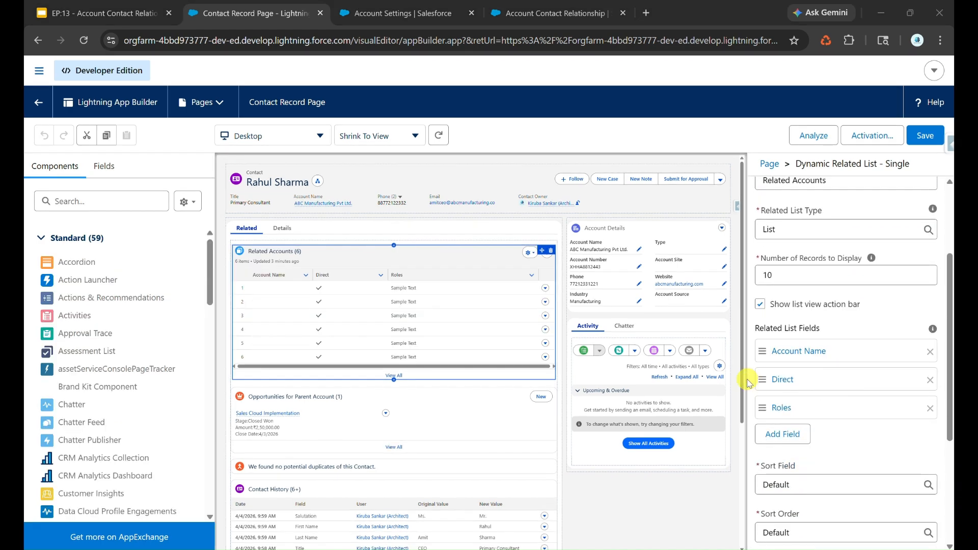
{"action": "scroll", "coordinate": [805, 381], "scroll_direction": "down", "scroll_amount": 5}
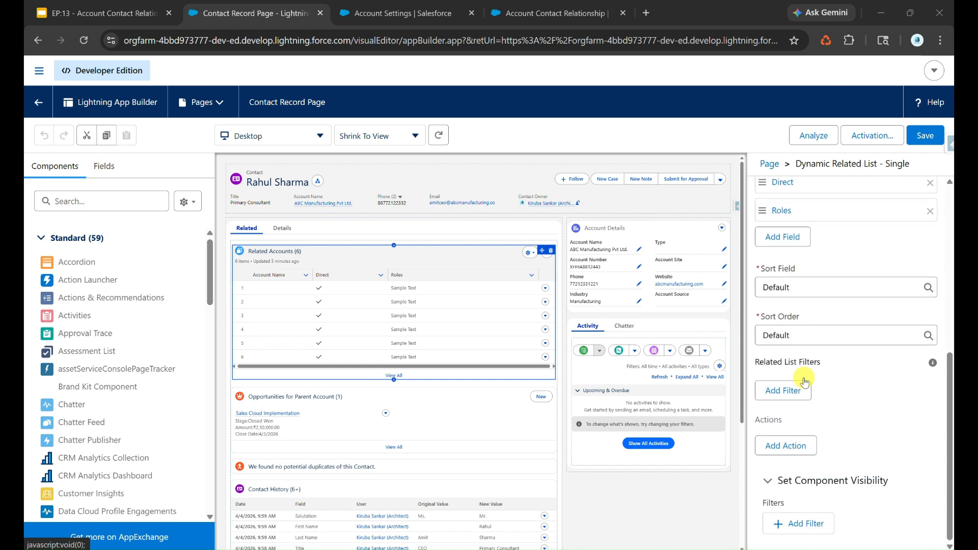
{"action": "left_click", "coordinate": [813, 443]}
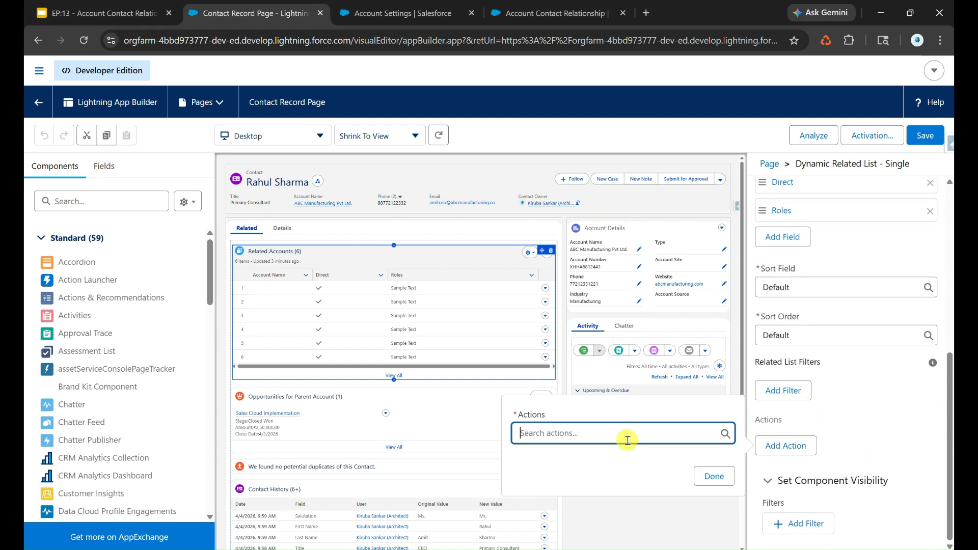
{"action": "left_click", "coordinate": [579, 481]}
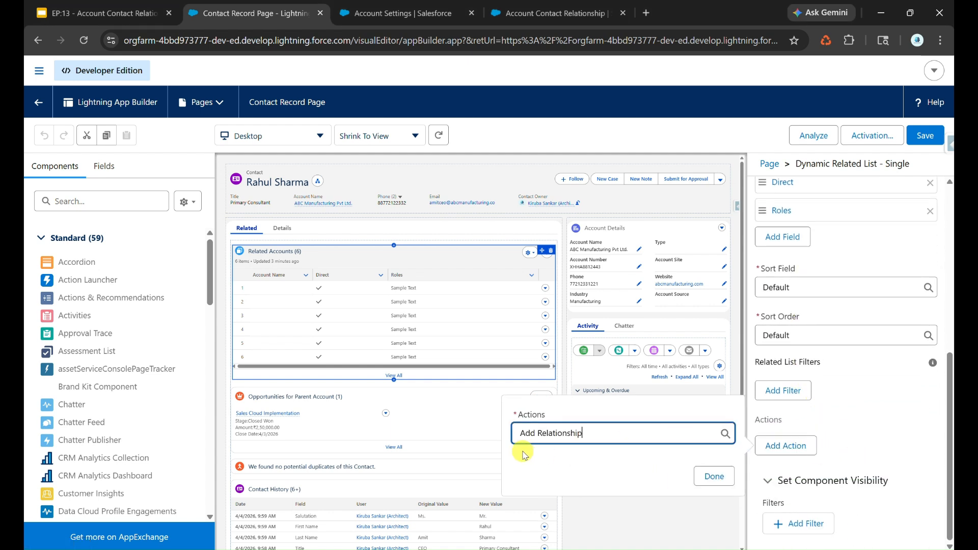
{"action": "left_click", "coordinate": [702, 478]}
{"action": "left_click", "coordinate": [925, 136]}
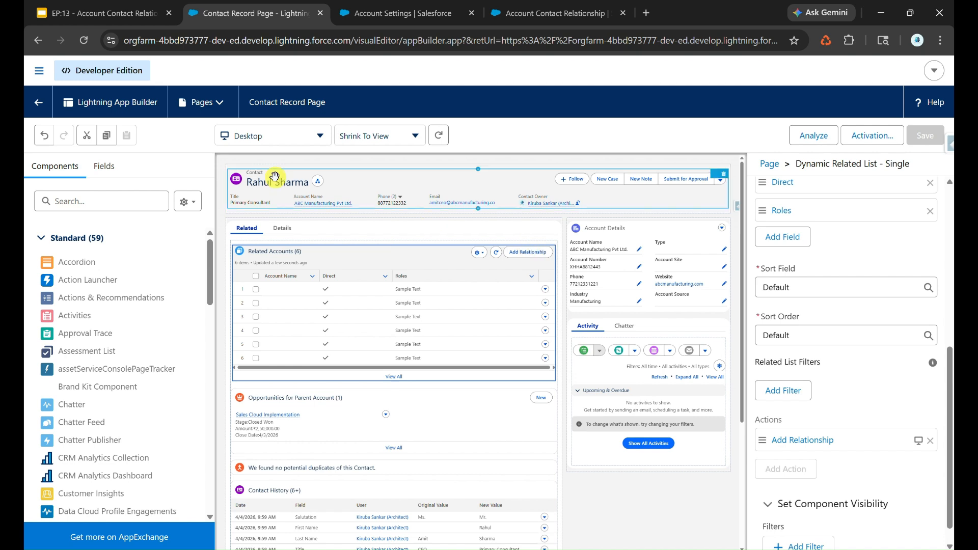
{"action": "left_click", "coordinate": [39, 109]}
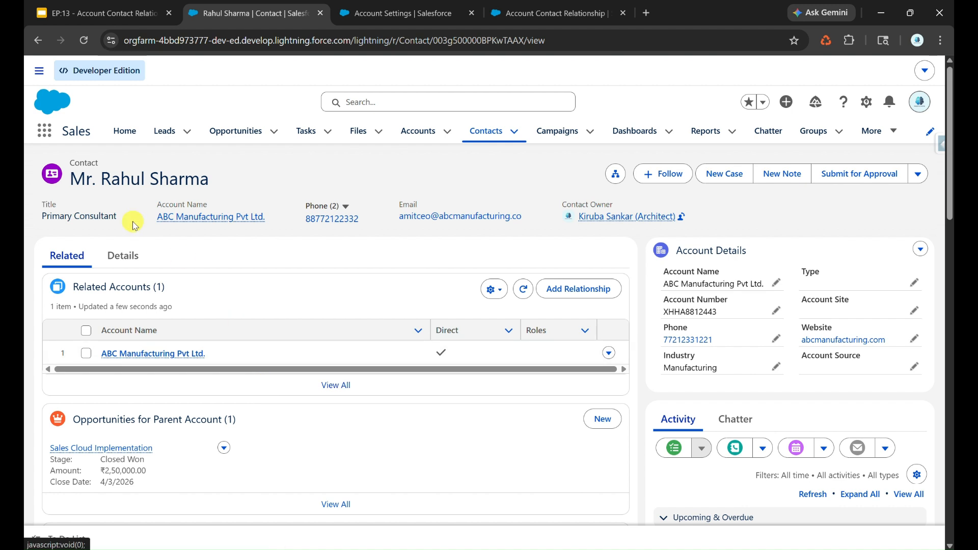
Edit the contact's relationship with ABC Manufacturing Pvt Ltd. to have the Primary Consultant role, as given on the slide, and save it
{"action": "left_click_drag", "start_coordinate": [67, 178], "coordinate": [239, 182]}
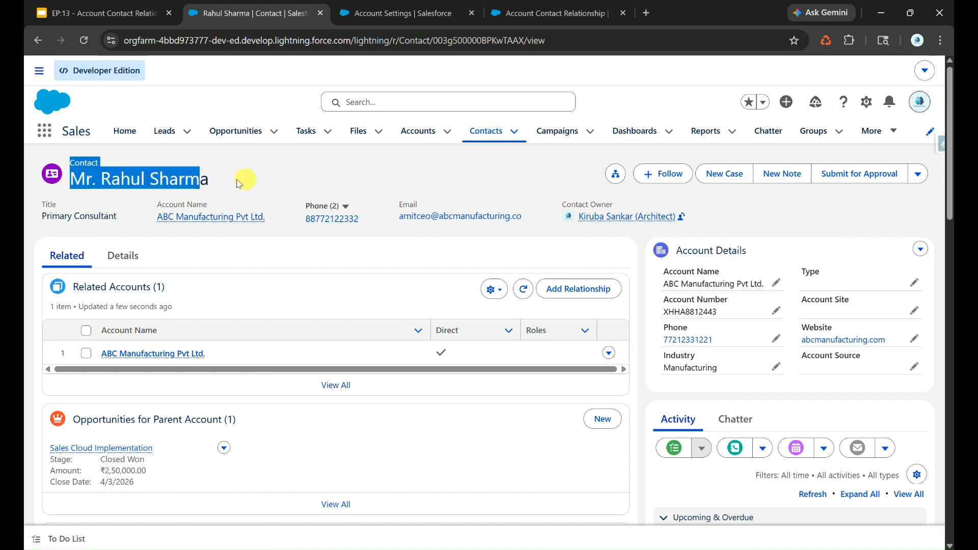
{"action": "left_click", "coordinate": [273, 183]}
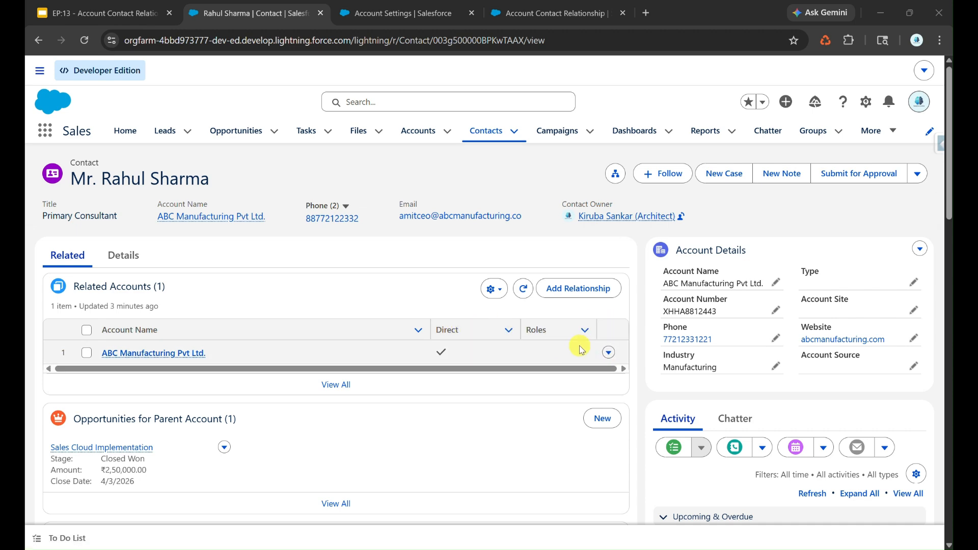
{"action": "left_click", "coordinate": [101, 12]}
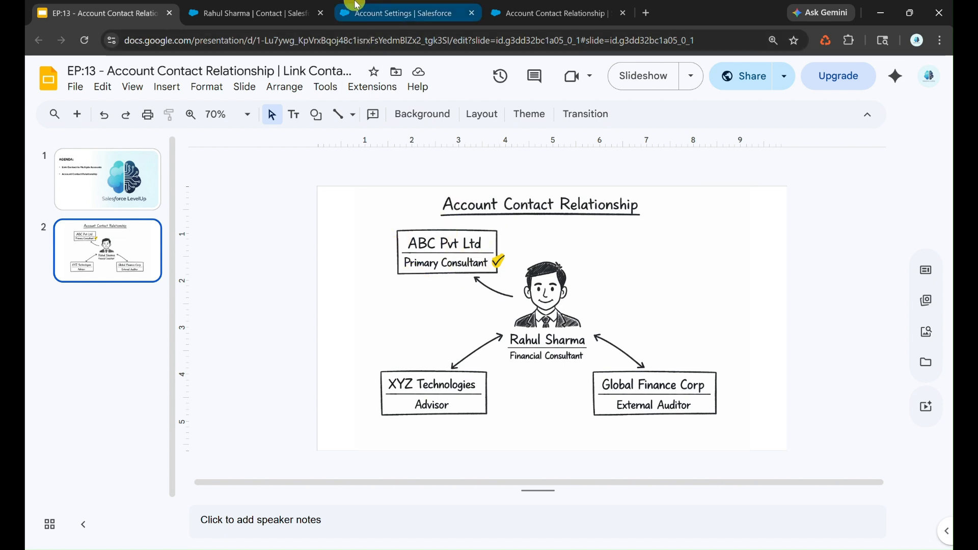
{"action": "left_click", "coordinate": [250, 13]}
{"action": "left_click", "coordinate": [609, 354]}
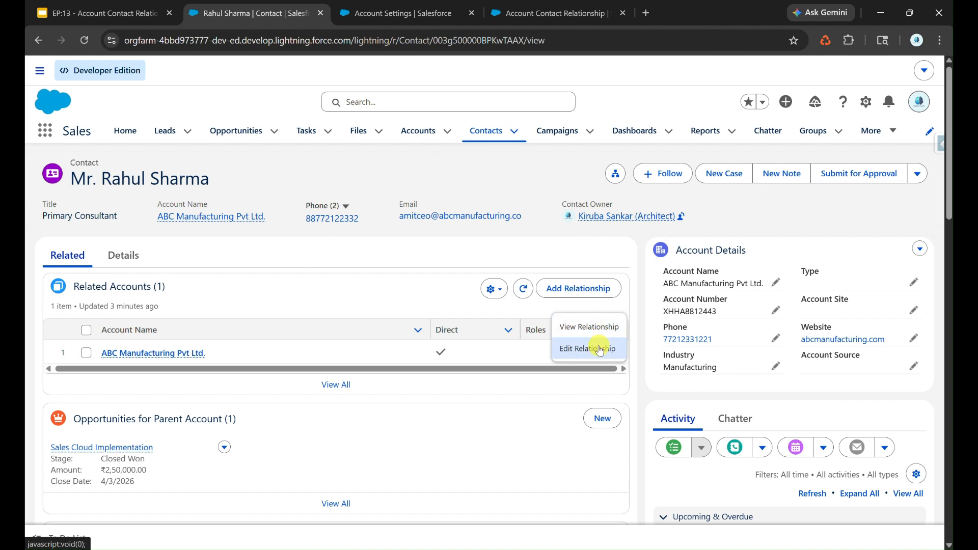
{"action": "left_click", "coordinate": [609, 348]}
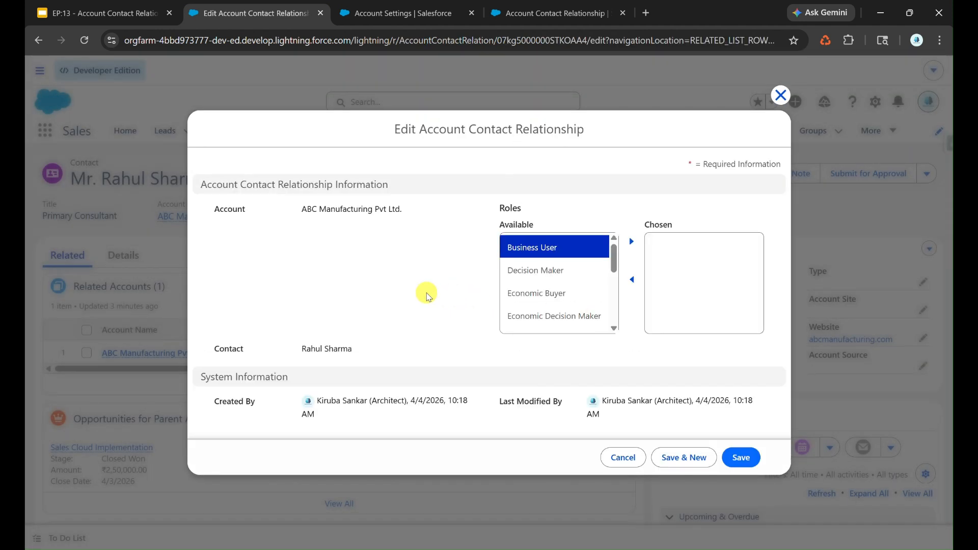
{"action": "scroll", "coordinate": [557, 305], "scroll_direction": "down", "scroll_amount": 5}
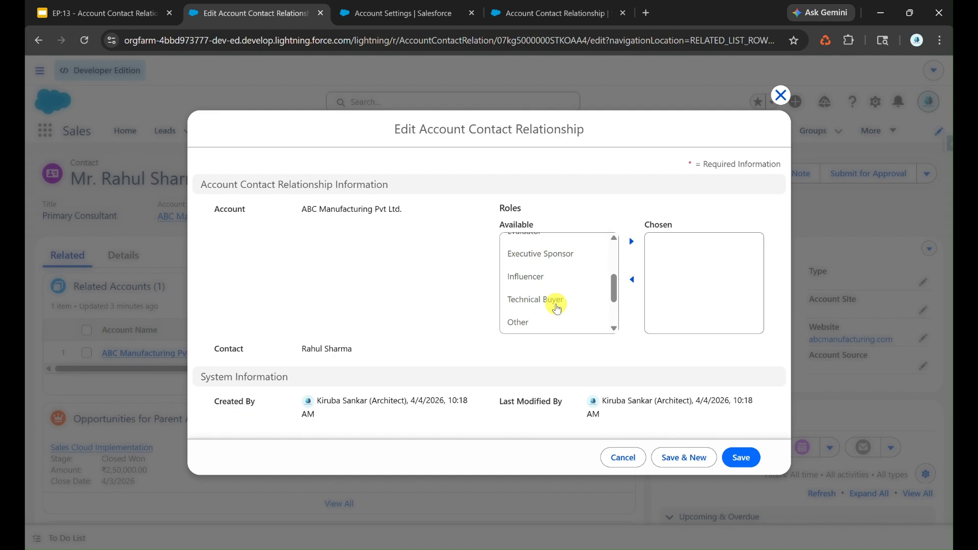
{"action": "left_click", "coordinate": [548, 280]}
{"action": "left_click", "coordinate": [632, 241]}
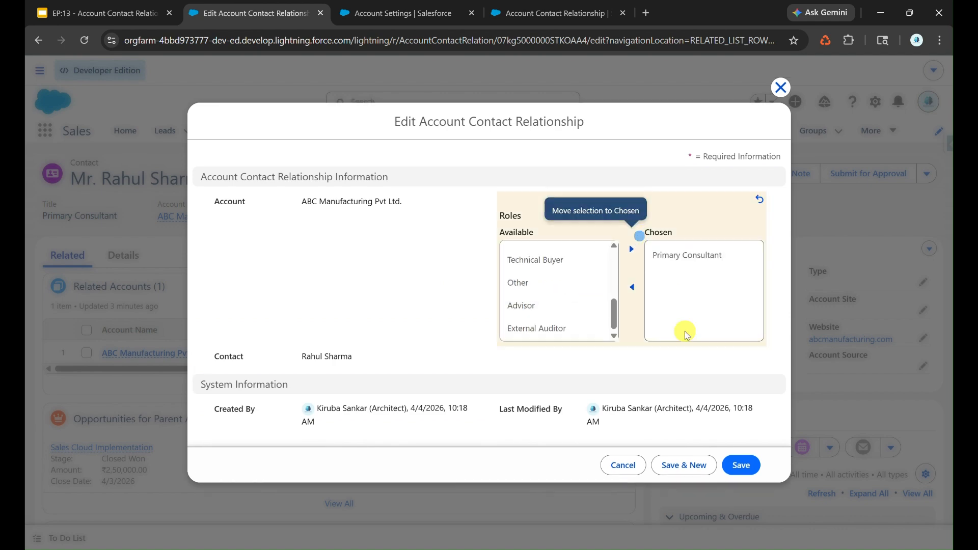
{"action": "left_click", "coordinate": [742, 465]}
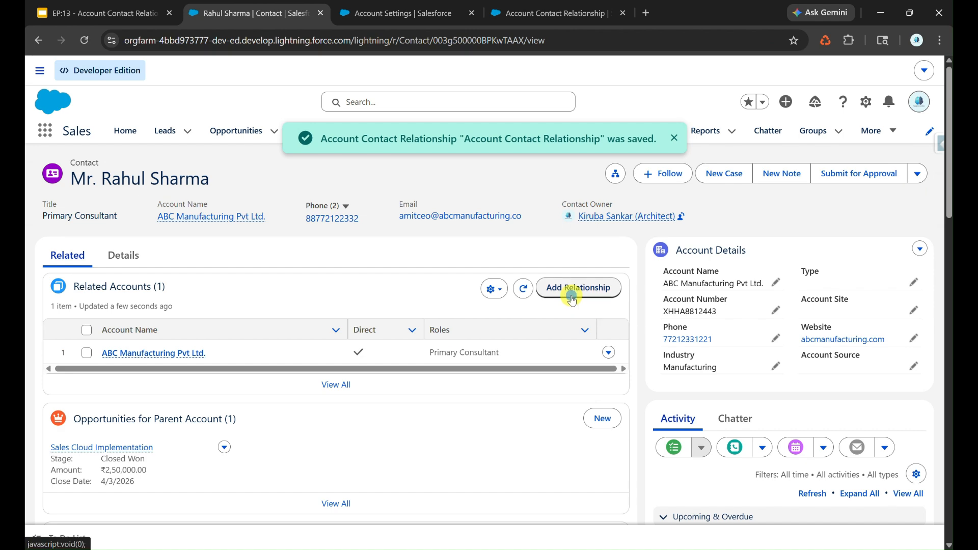
Create a relationship between the contact and XYZ Private Ltd. with the Advisor role, and bring up another blank relationship form
{"action": "left_click", "coordinate": [571, 297]}
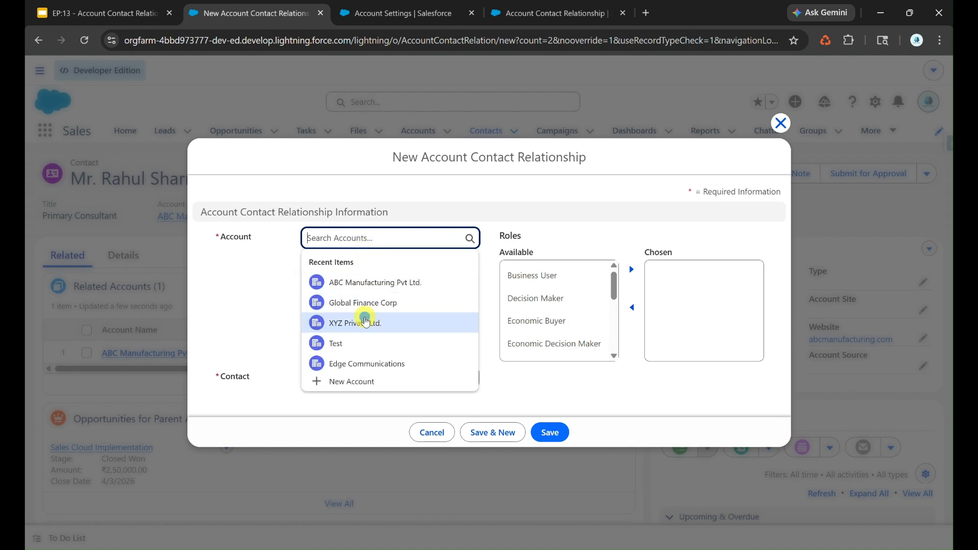
{"action": "left_click", "coordinate": [371, 323]}
{"action": "left_click", "coordinate": [130, 18]}
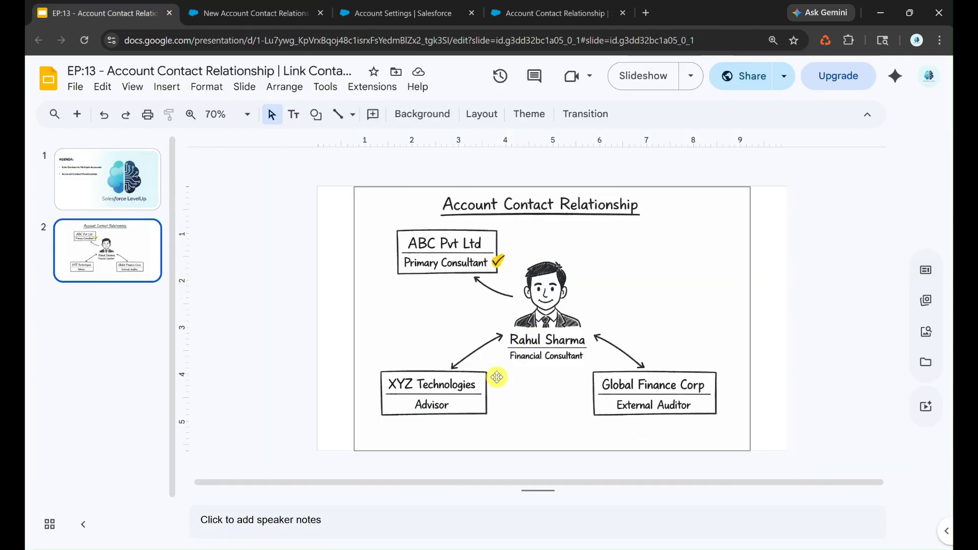
{"action": "left_click", "coordinate": [301, 15]}
{"action": "scroll", "coordinate": [594, 321], "scroll_direction": "down", "scroll_amount": 3}
{"action": "left_click", "coordinate": [594, 323]}
{"action": "left_click", "coordinate": [631, 270]}
{"action": "left_click", "coordinate": [553, 442]}
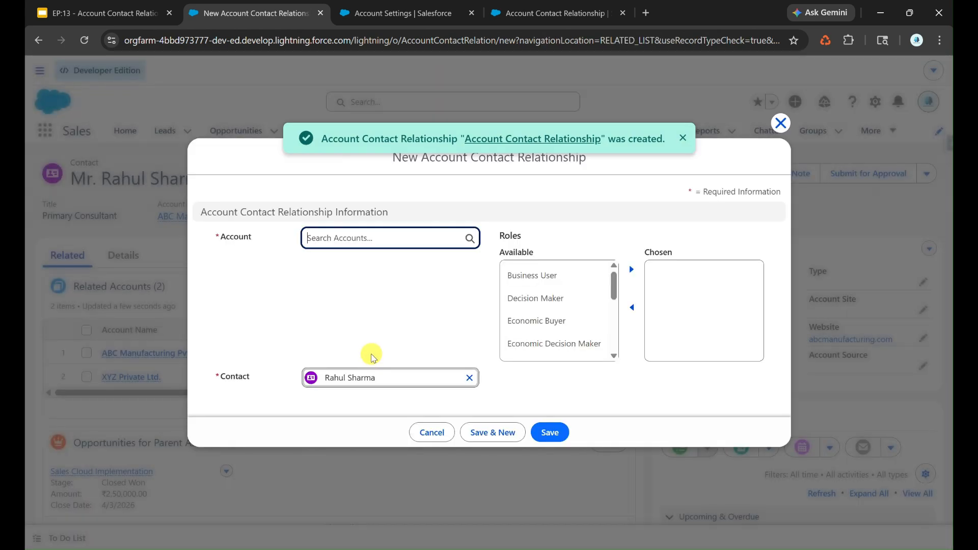
Relate the contact to Global Finance Corp with the External Auditor role and save the relationship
{"action": "left_click", "coordinate": [370, 247]}
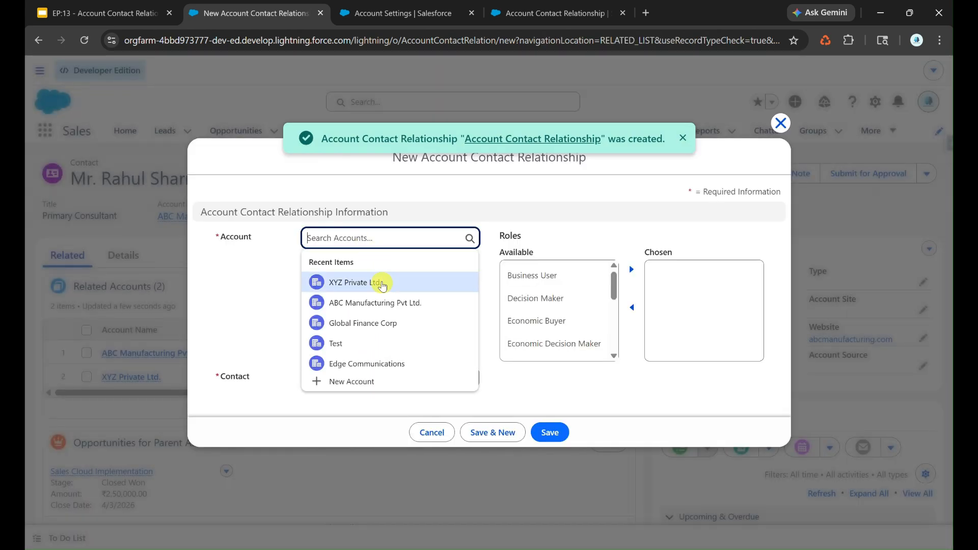
{"action": "left_click", "coordinate": [377, 323]}
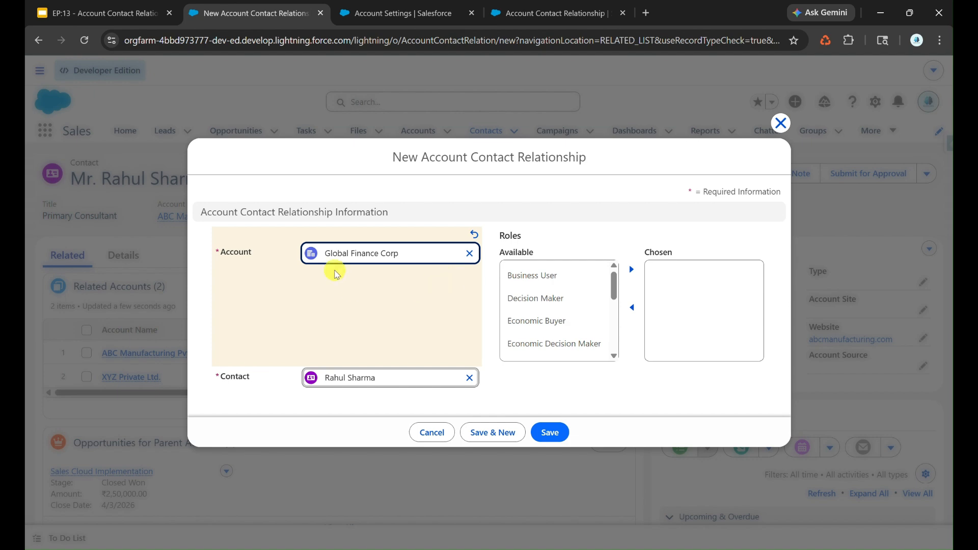
{"action": "left_click", "coordinate": [156, 5]}
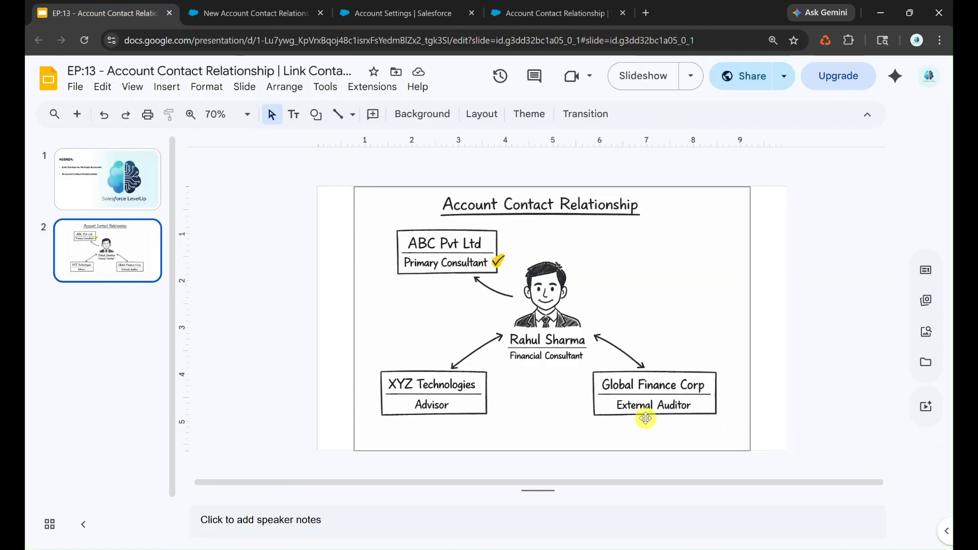
{"action": "left_click", "coordinate": [285, 12]}
{"action": "scroll", "coordinate": [558, 326], "scroll_direction": "down", "scroll_amount": 3}
{"action": "left_click", "coordinate": [536, 348]}
{"action": "left_click", "coordinate": [635, 287]}
{"action": "left_click", "coordinate": [550, 432]}
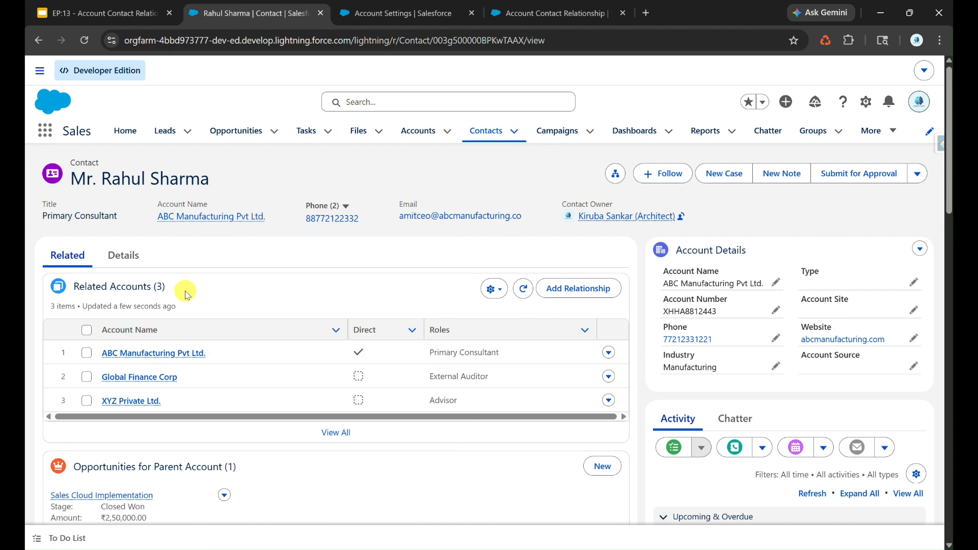
Examine the related contacts on the Global Finance Corp account, and open the ABC Manufacturing Pvt Ltd. account from the contact
{"action": "left_click", "coordinate": [150, 378]}
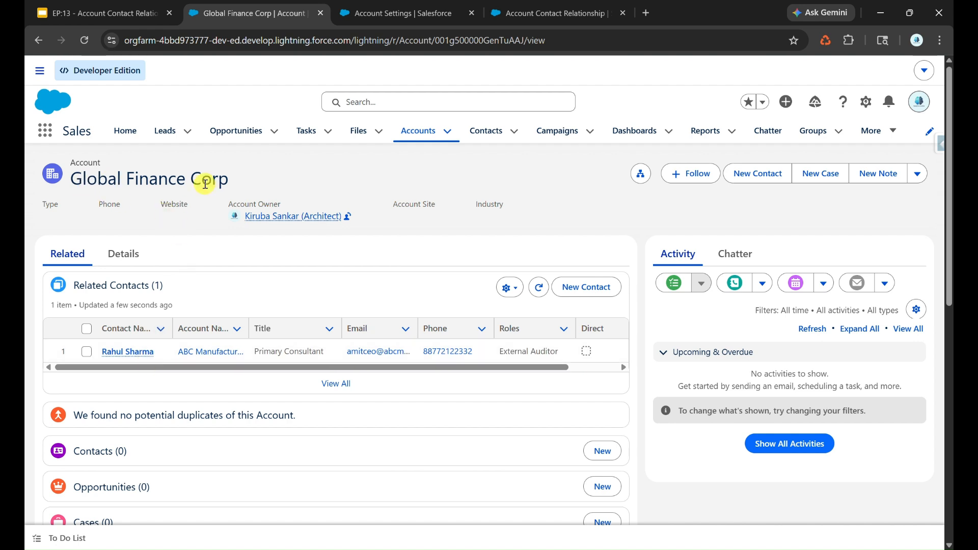
{"action": "key", "text": "alt+Left"}
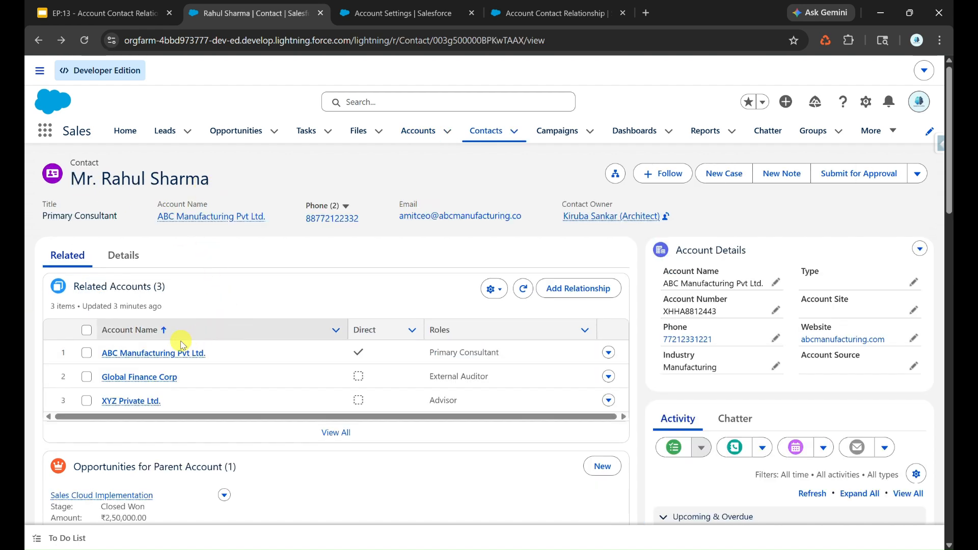
{"action": "left_click", "coordinate": [167, 353]}
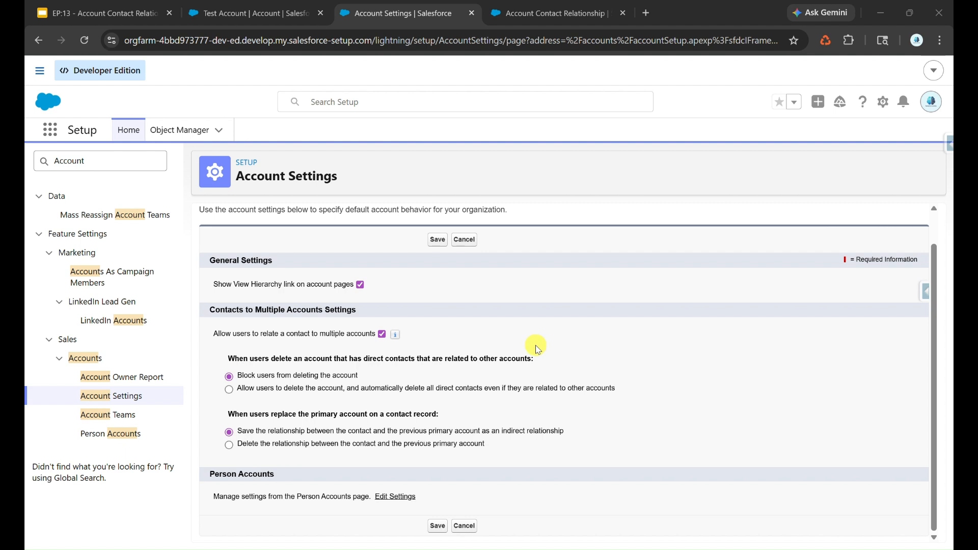
Delete Test Account with its Test Contact open in a separate tab, and check that contact's tab
{"action": "left_click", "coordinate": [243, 12]}
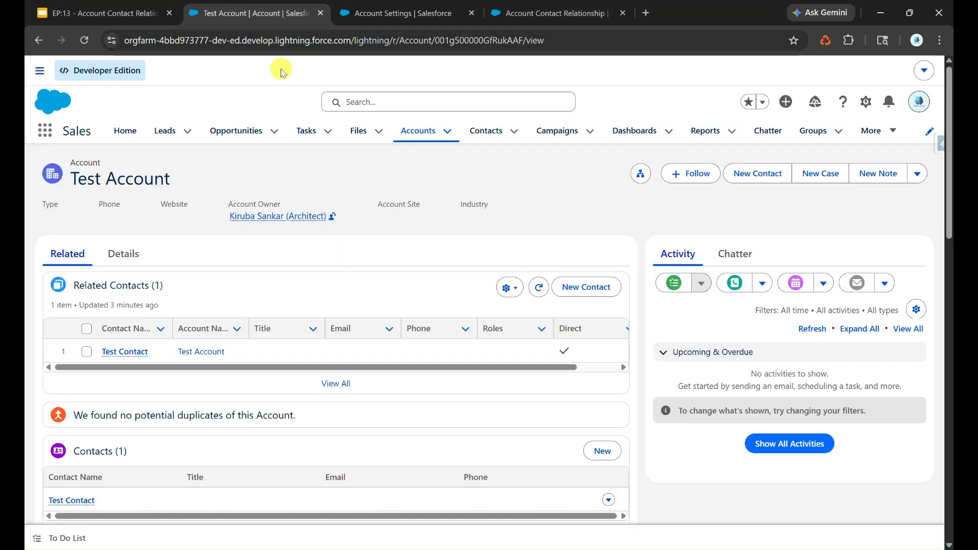
{"action": "left_click", "coordinate": [125, 352], "text": "ctrl"}
{"action": "left_click", "coordinate": [353, 4]}
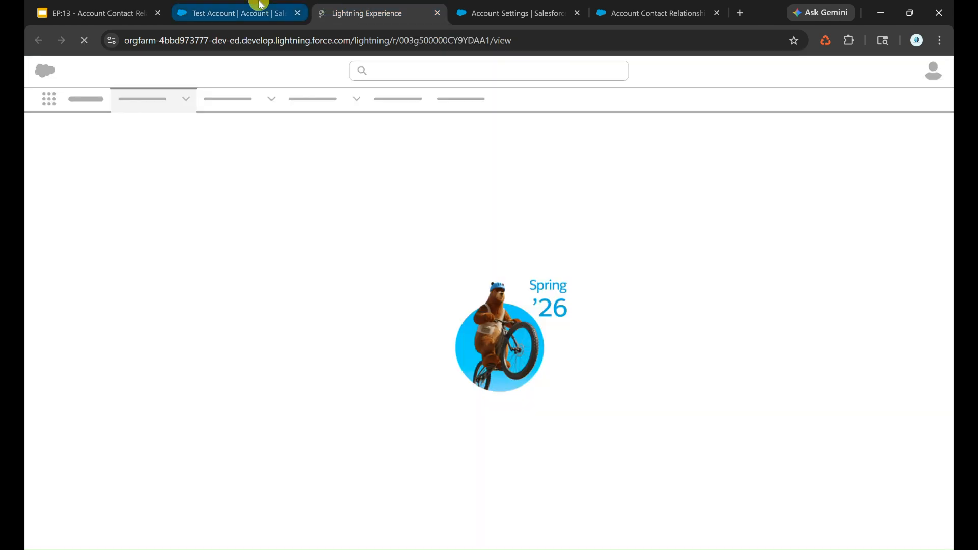
{"action": "left_click", "coordinate": [260, 4]}
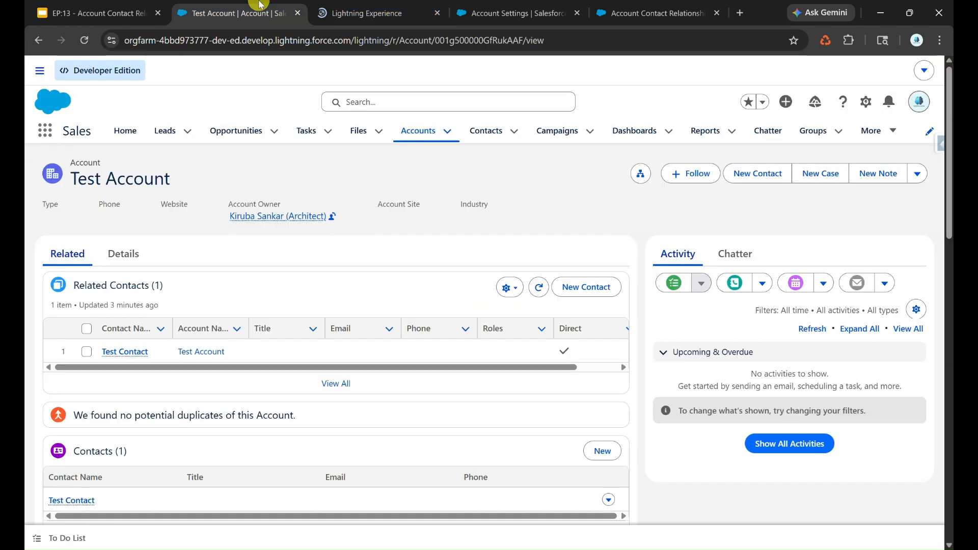
{"action": "left_click", "coordinate": [916, 172]}
{"action": "left_click", "coordinate": [867, 307]}
{"action": "left_click", "coordinate": [657, 329]}
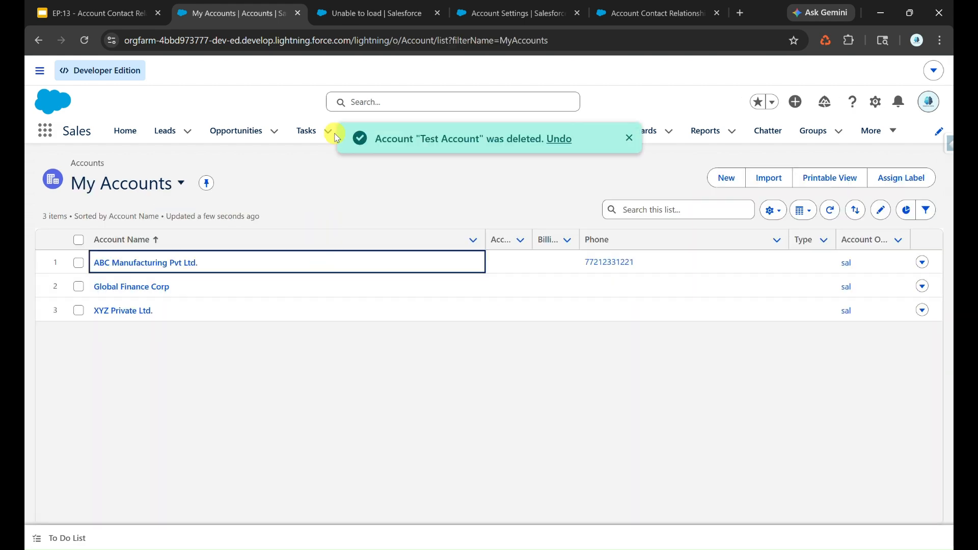
{"action": "left_click", "coordinate": [351, 5]}
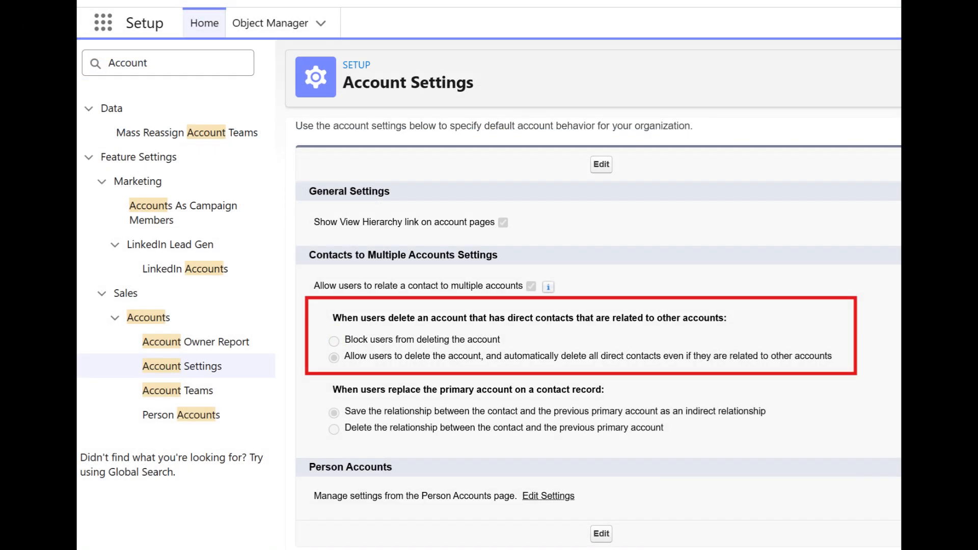
Open ABC Manufacturing Pvt Ltd. and its related contact in separate tabs, examine the contact's related accounts, and return to the account
{"action": "left_click", "coordinate": [240, 12]}
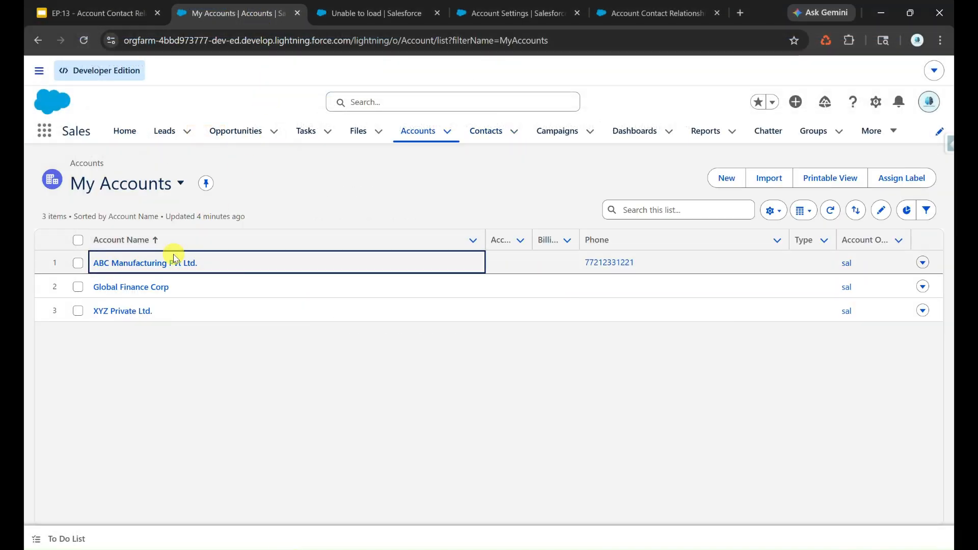
{"action": "left_click", "coordinate": [167, 265]}
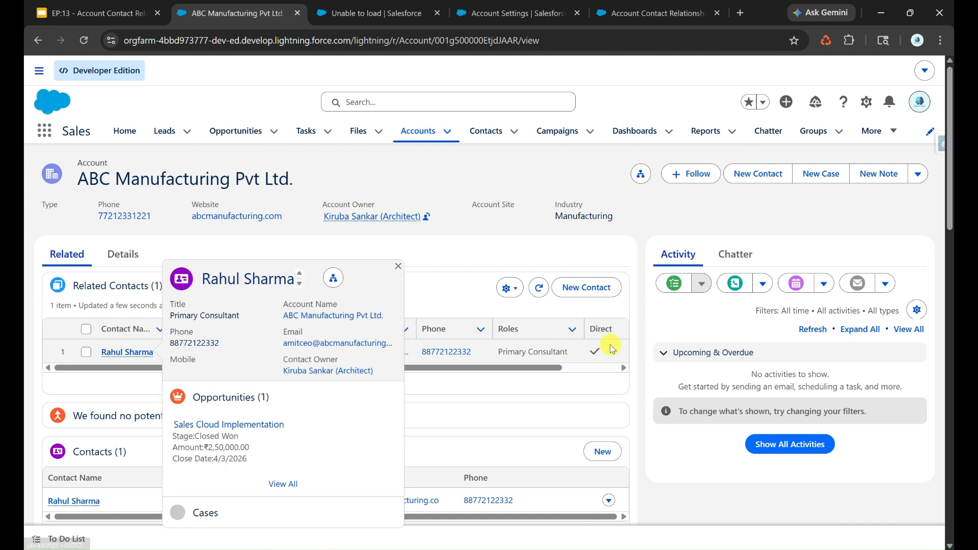
{"action": "right_click", "coordinate": [132, 354]}
{"action": "left_click", "coordinate": [189, 368]}
{"action": "left_click", "coordinate": [313, 15]}
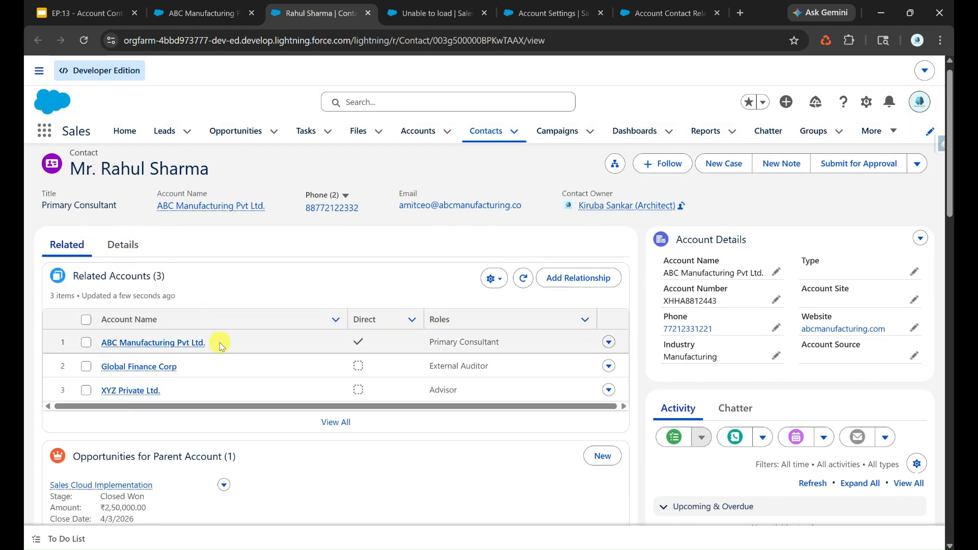
{"action": "left_click", "coordinate": [212, 13]}
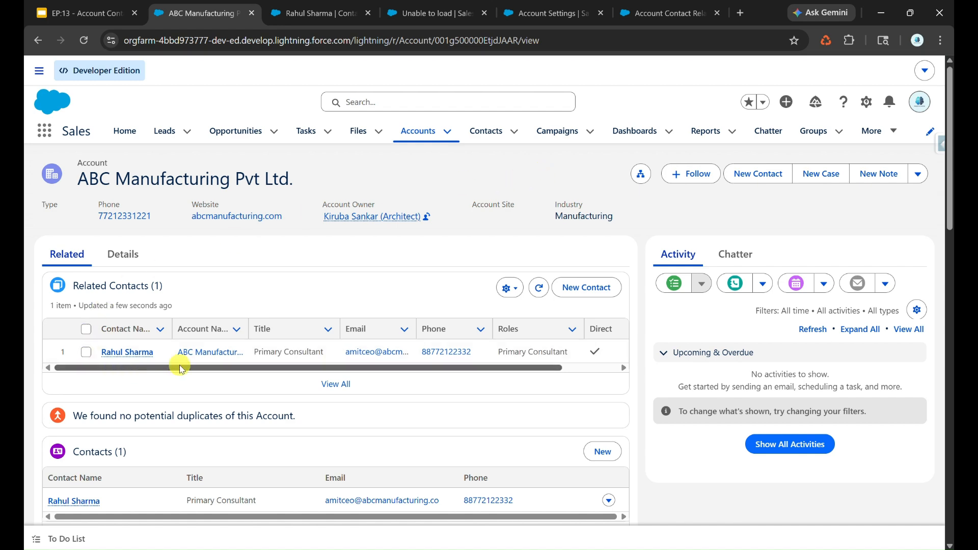
Compare ABC Manufacturing's related contacts with the contact's related accounts, and check the deletion option in Account Settings
{"action": "left_click", "coordinate": [321, 13]}
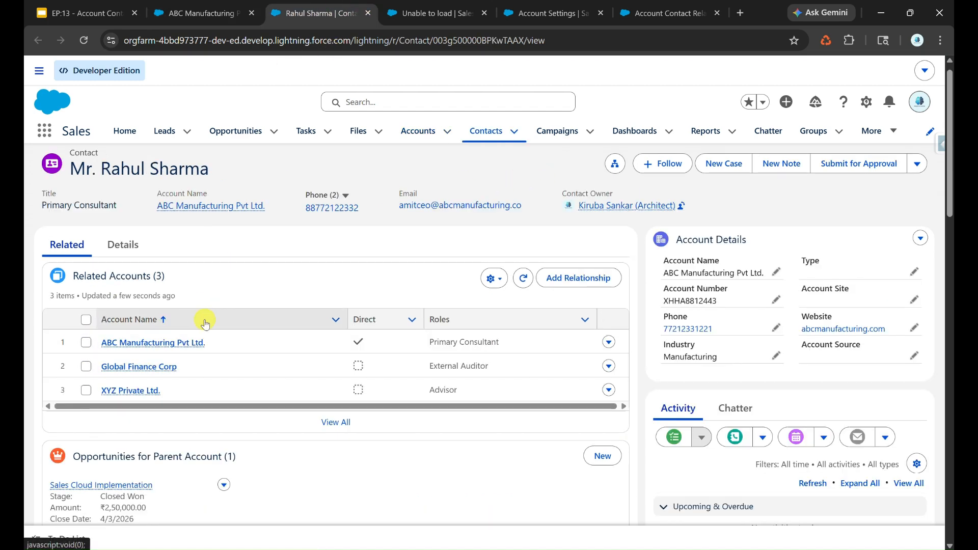
{"action": "left_click", "coordinate": [213, 11]}
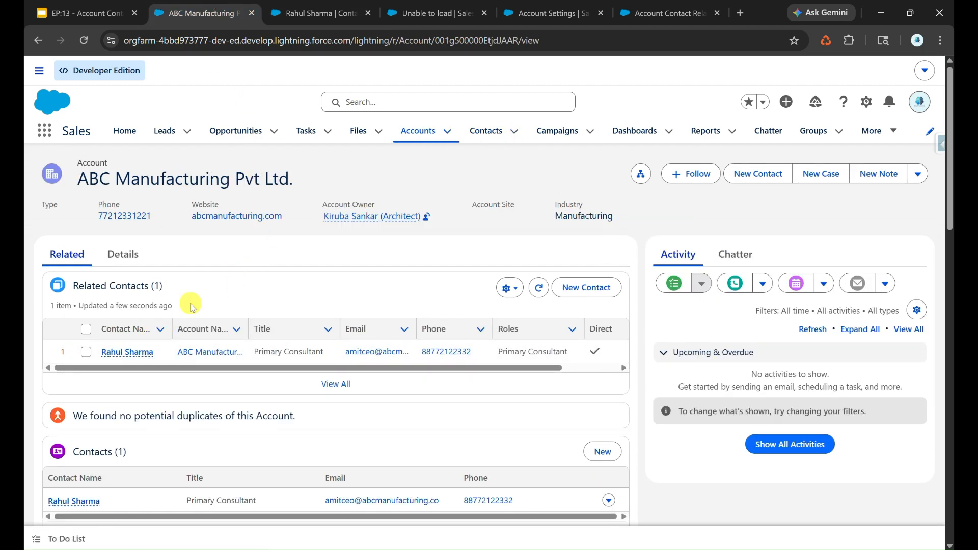
{"action": "left_click", "coordinate": [330, 6]}
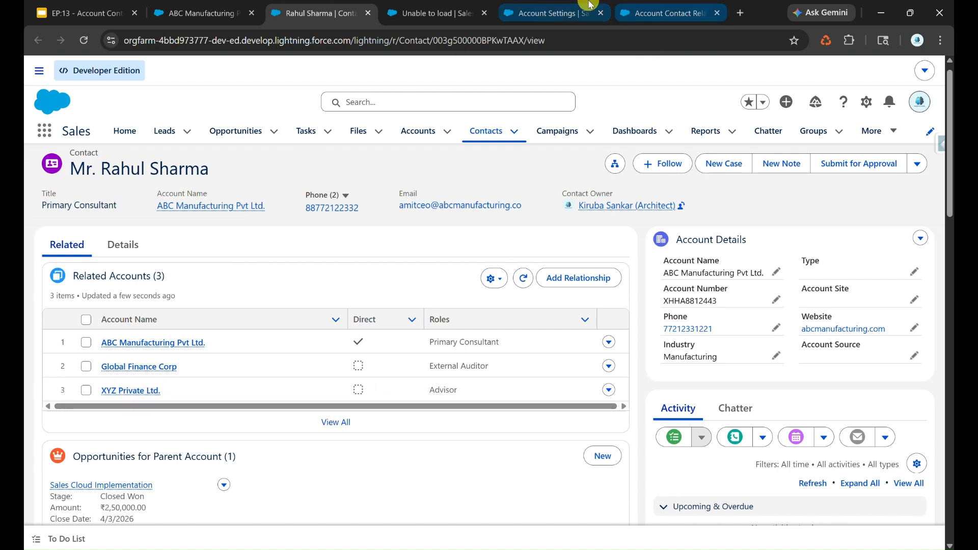
{"action": "left_click", "coordinate": [555, 11]}
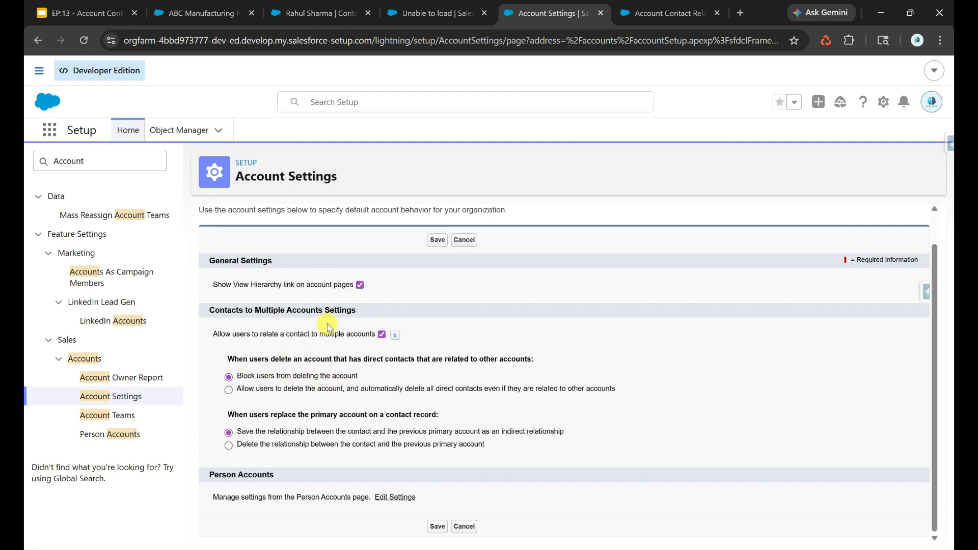
{"action": "left_click", "coordinate": [216, 5]}
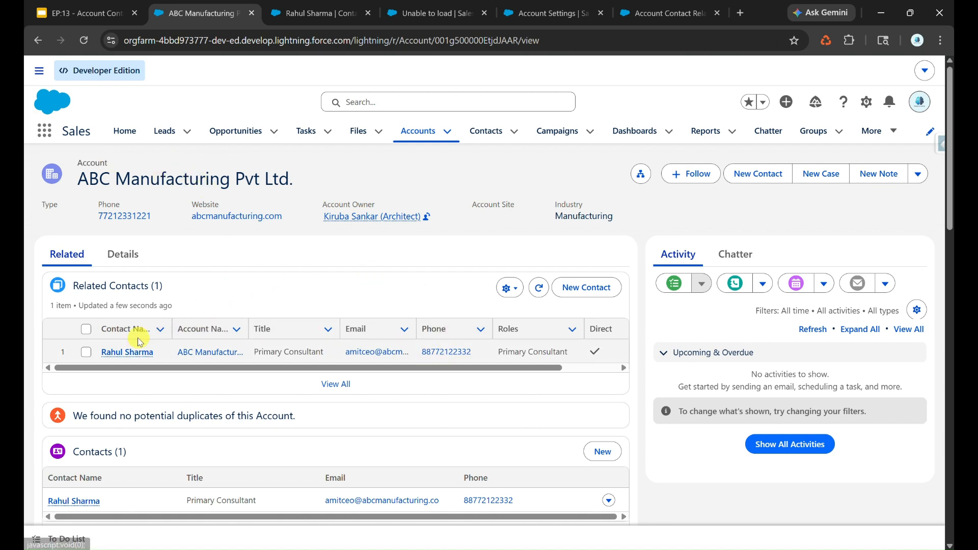
{"action": "left_click", "coordinate": [305, 13]}
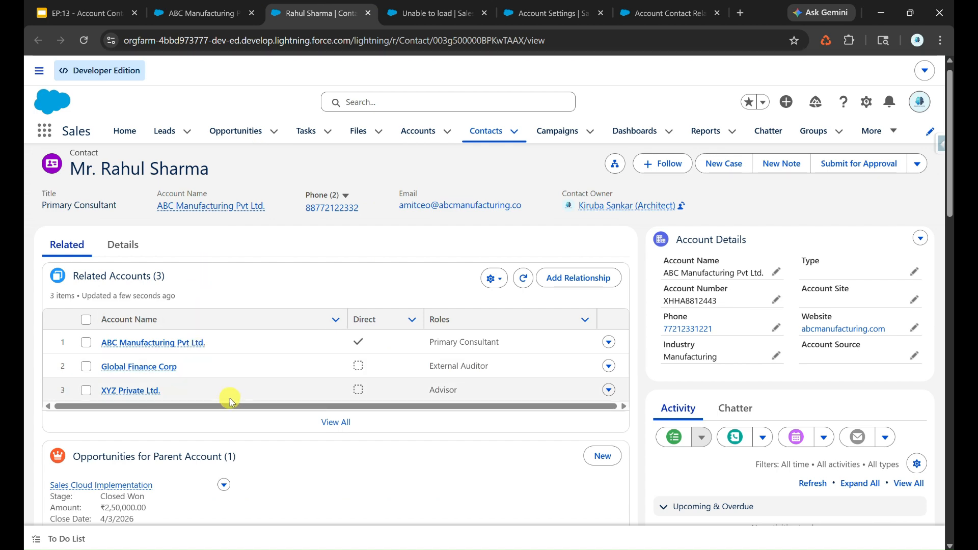
Try to delete the ABC Manufacturing Pvt Ltd. account while its direct contact is related to other accounts
{"action": "left_click", "coordinate": [213, 6]}
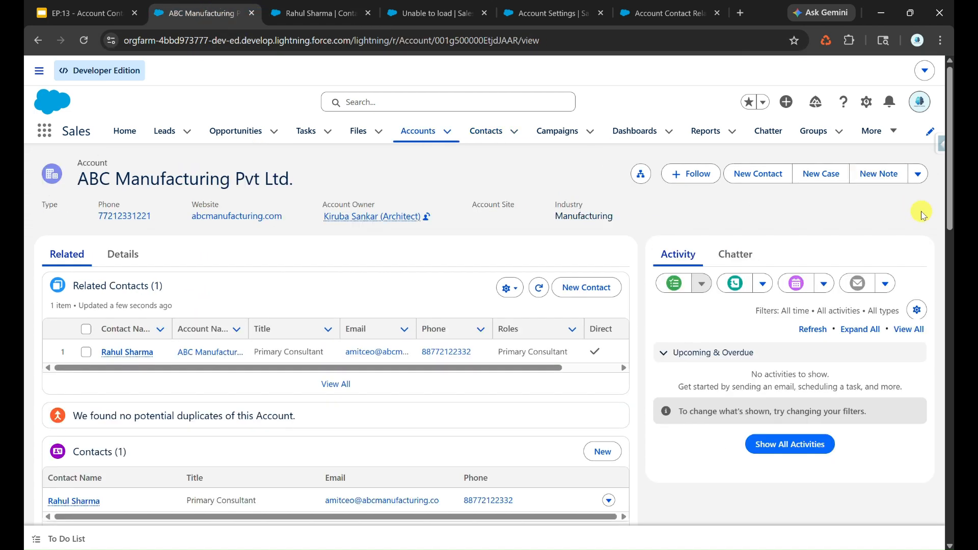
{"action": "left_click", "coordinate": [916, 173]}
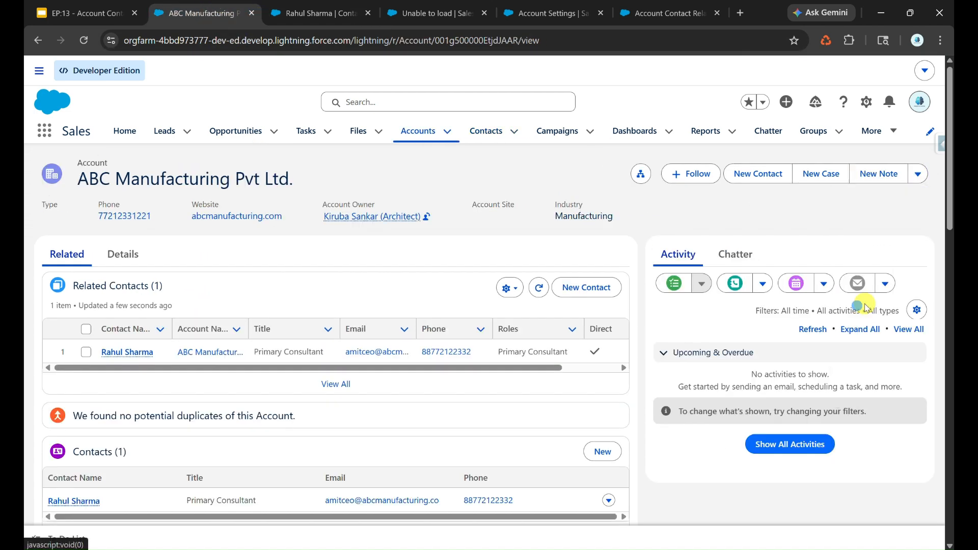
{"action": "left_click", "coordinate": [811, 306]}
{"action": "left_click", "coordinate": [656, 328]}
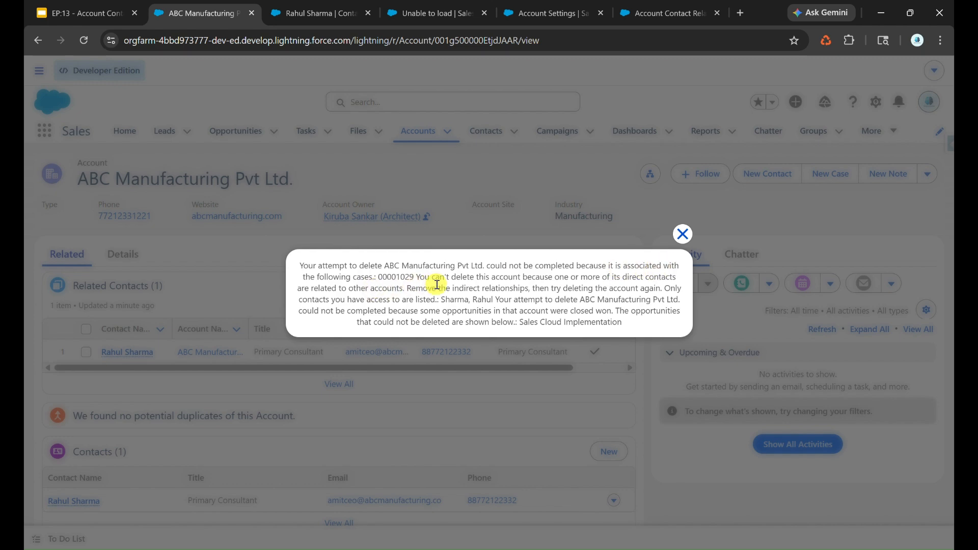
Delete the case listed under ABC Manufacturing Pvt Ltd
{"action": "scroll", "coordinate": [548, 413], "scroll_direction": "down", "scroll_amount": 5}
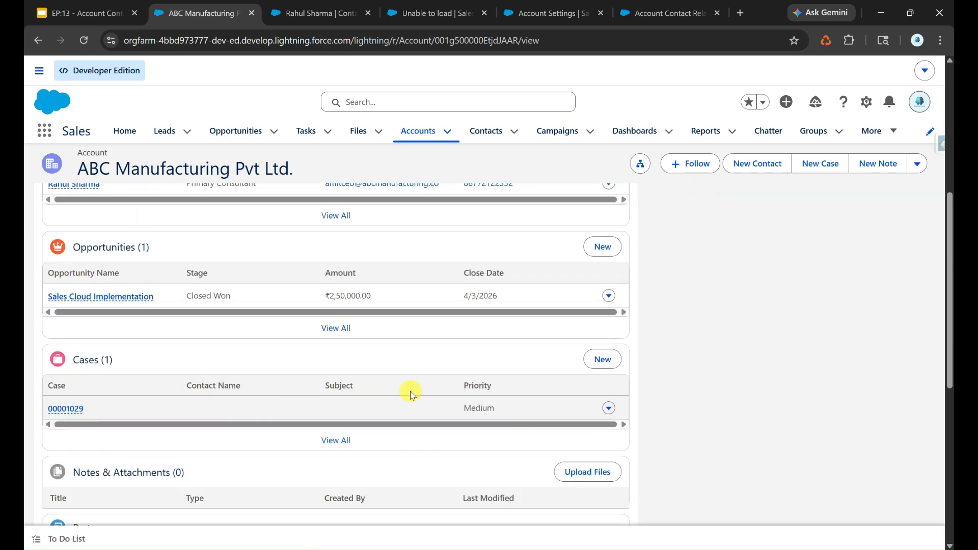
{"action": "left_click", "coordinate": [610, 408]}
{"action": "left_click", "coordinate": [603, 402]}
{"action": "left_click", "coordinate": [656, 331]}
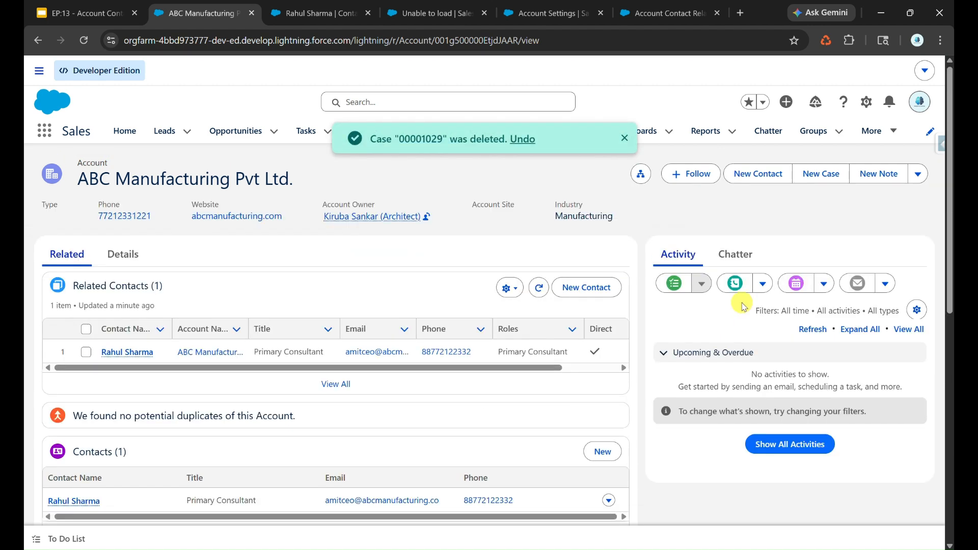
Try again to delete ABC Manufacturing Pvt Ltd. without its related case
{"action": "left_click", "coordinate": [917, 174]}
{"action": "left_click", "coordinate": [852, 307]}
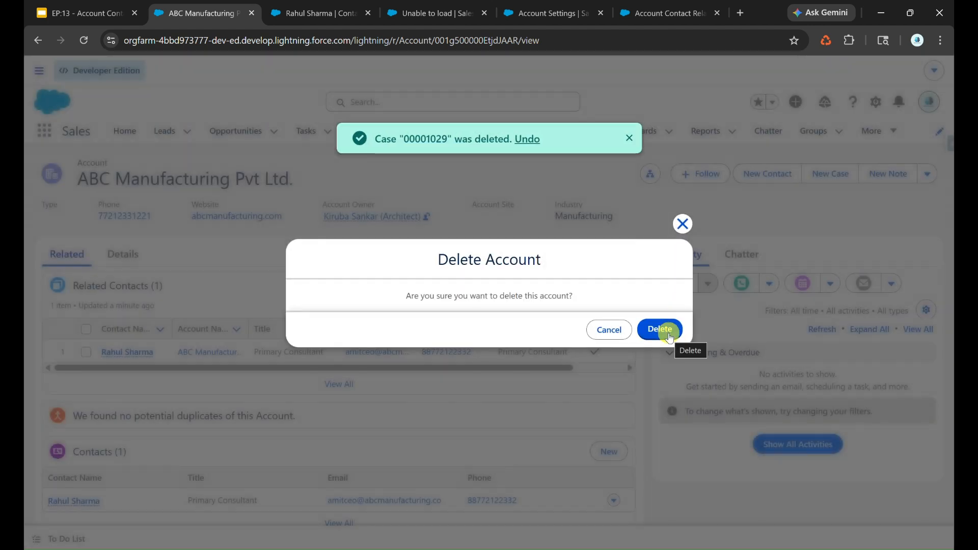
{"action": "left_click", "coordinate": [661, 330]}
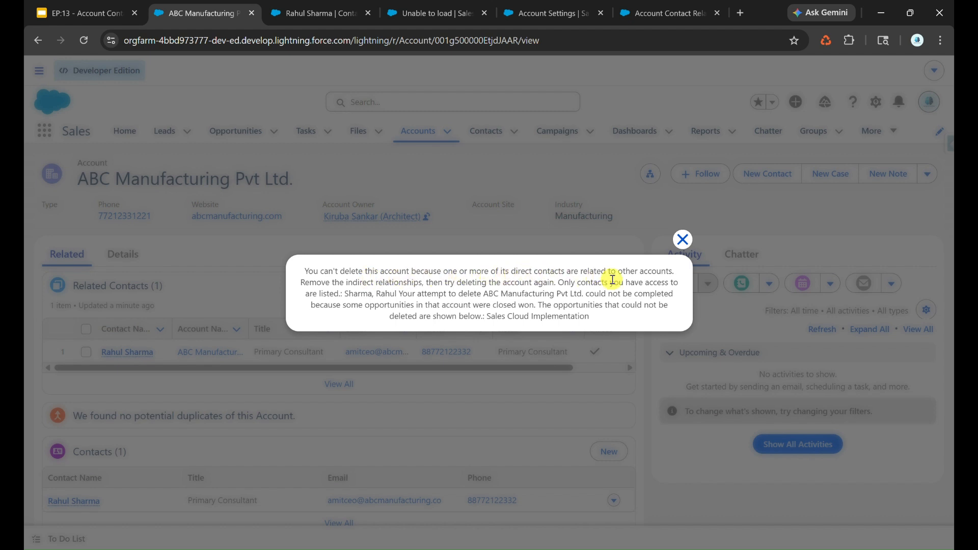
Set Account Settings to allow account deletion and automatically delete all direct contacts even if related to other accounts, and save
{"action": "left_click", "coordinate": [597, 4]}
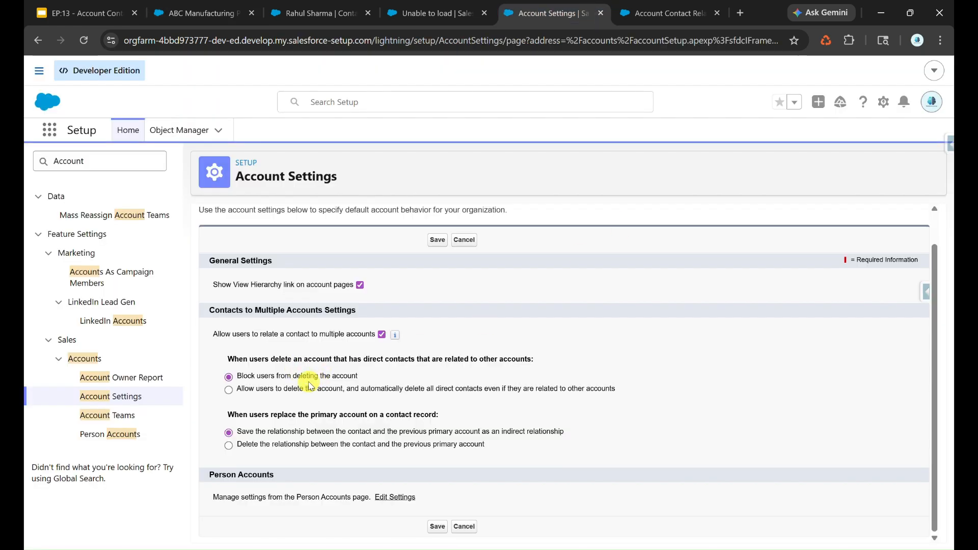
{"action": "left_click", "coordinate": [438, 240]}
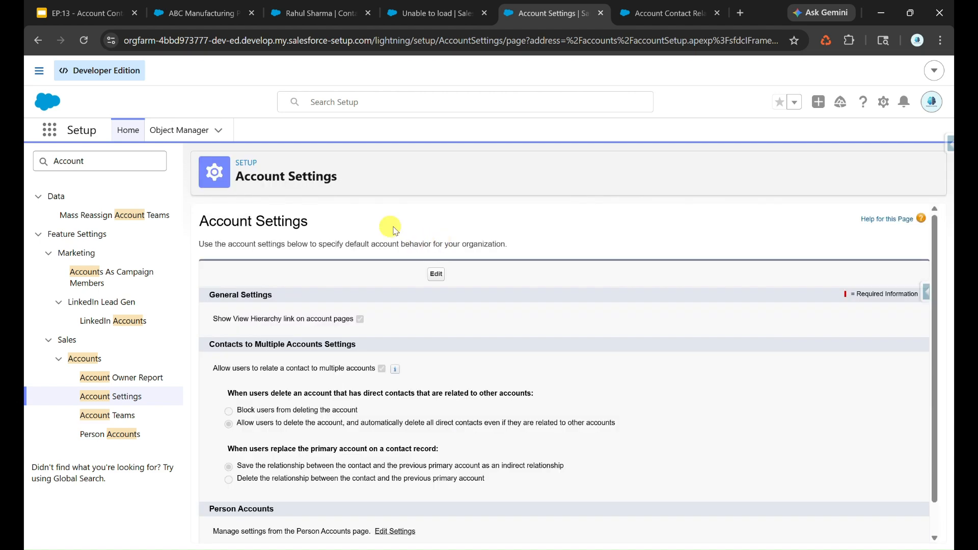
Try to delete ABC Manufacturing Pvt Ltd. under the new deletion setting, and dismiss the resulting message
{"action": "left_click", "coordinate": [222, 5]}
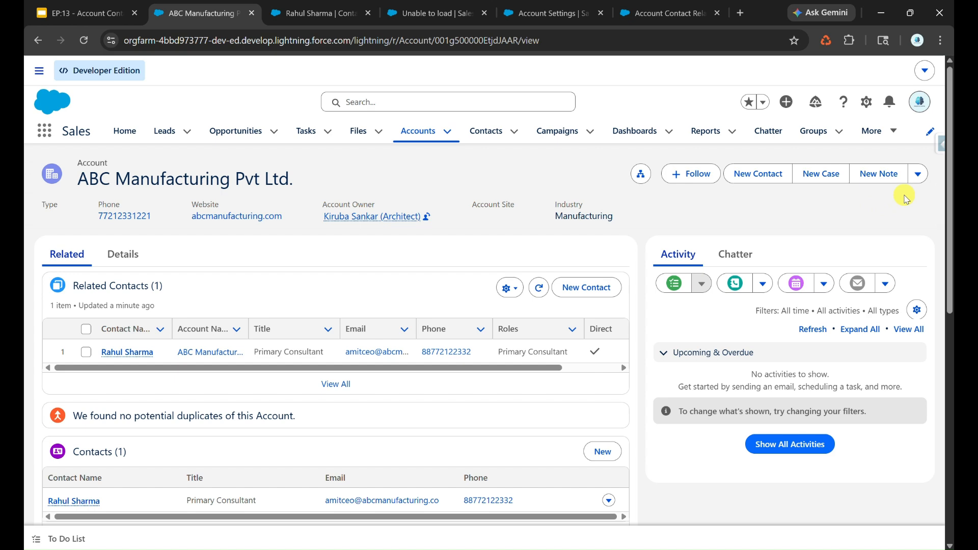
{"action": "left_click", "coordinate": [922, 176]}
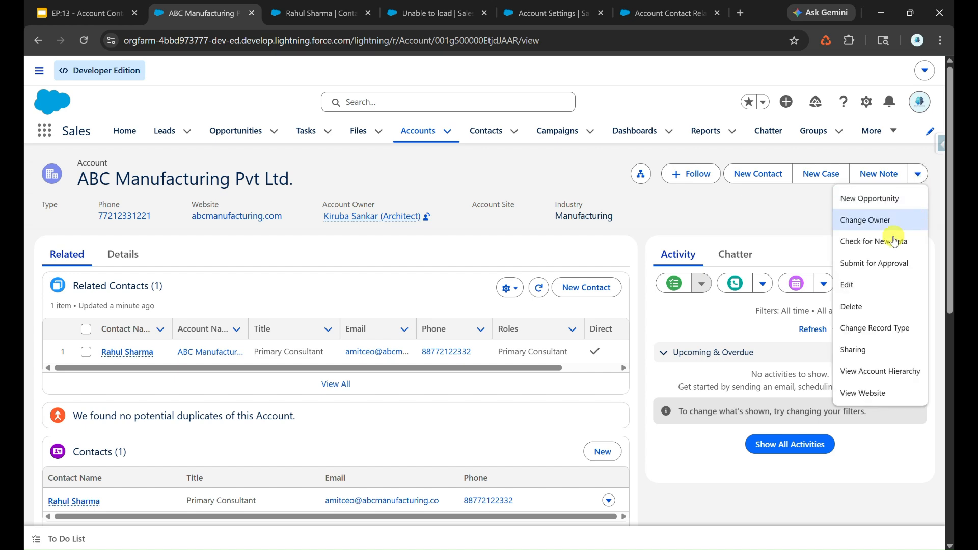
{"action": "left_click", "coordinate": [859, 305]}
{"action": "left_click", "coordinate": [666, 330]}
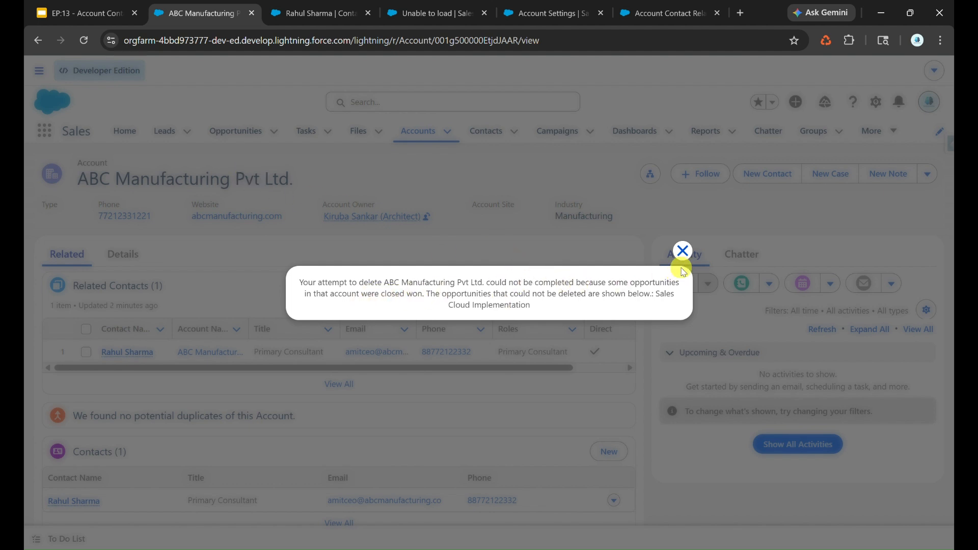
{"action": "left_click", "coordinate": [683, 251]}
Delete the Sales Cloud Implementation opportunity from ABC Manufacturing Pvt Ltd
{"action": "scroll", "coordinate": [568, 418], "scroll_direction": "down", "scroll_amount": 4}
{"action": "left_click", "coordinate": [609, 416]}
{"action": "left_click", "coordinate": [592, 408]}
{"action": "left_click", "coordinate": [646, 338]}
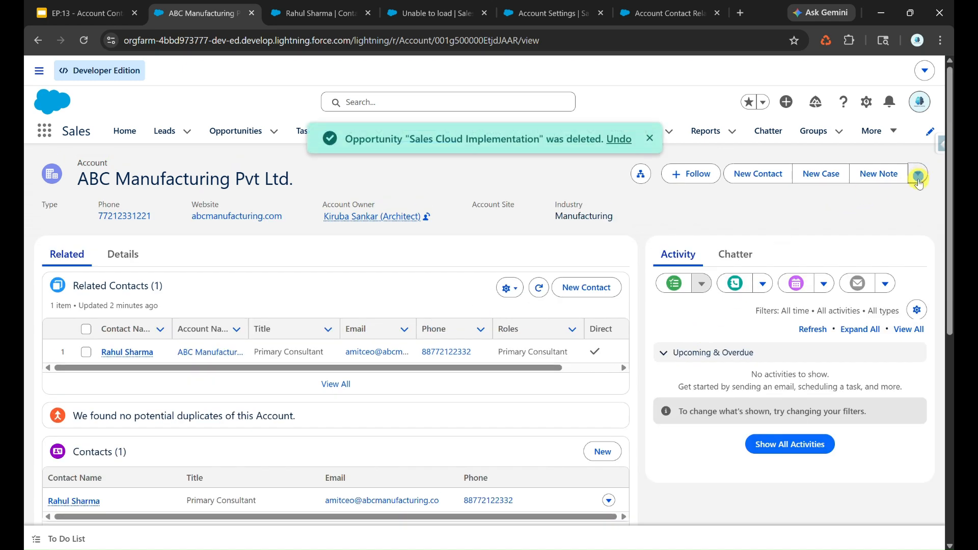
Delete the ABC Manufacturing Pvt Ltd. account and check its direct contact in the separate tab
{"action": "left_click", "coordinate": [918, 175]}
{"action": "left_click", "coordinate": [818, 306]}
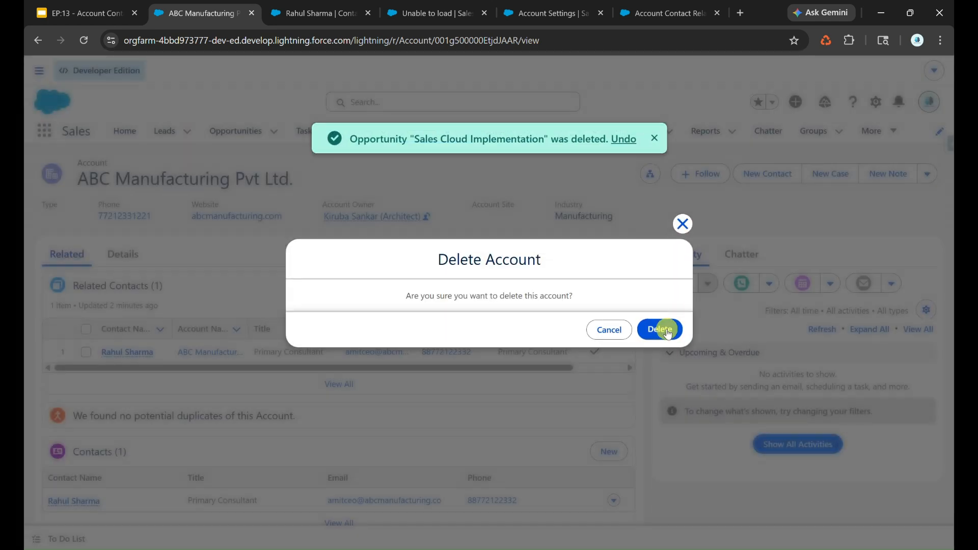
{"action": "left_click", "coordinate": [663, 331]}
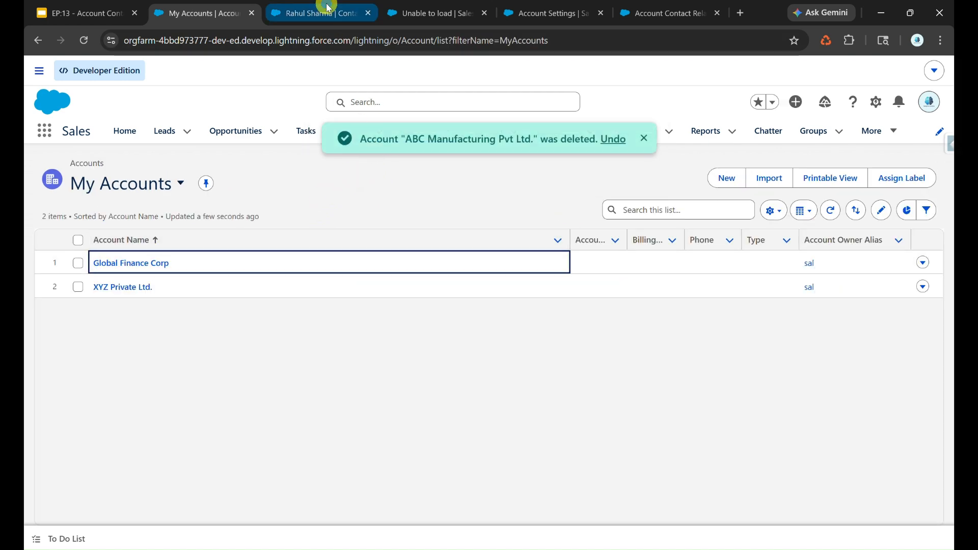
{"action": "left_click", "coordinate": [314, 13]}
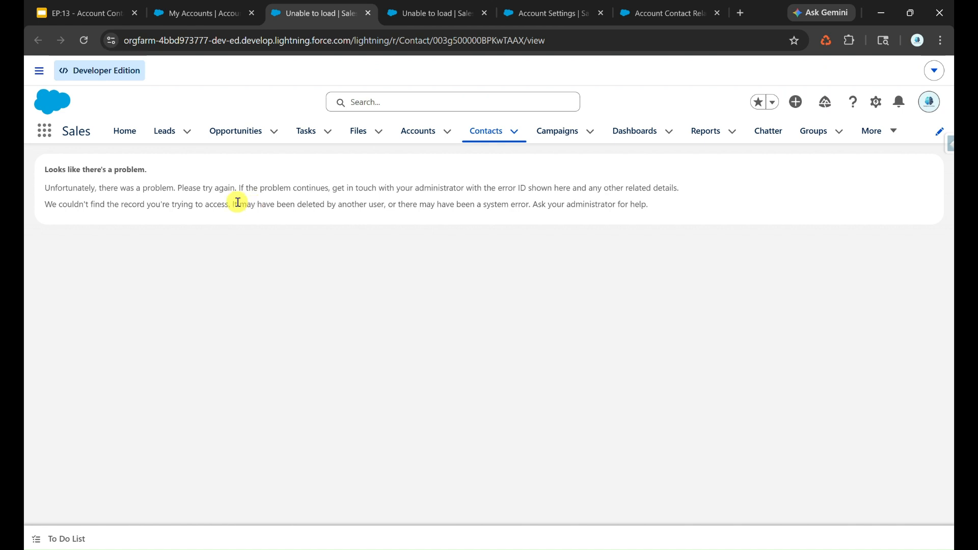
Open Global Finance Corp from the My Accounts list and create a related contact with only a last name
{"action": "left_click", "coordinate": [207, 14]}
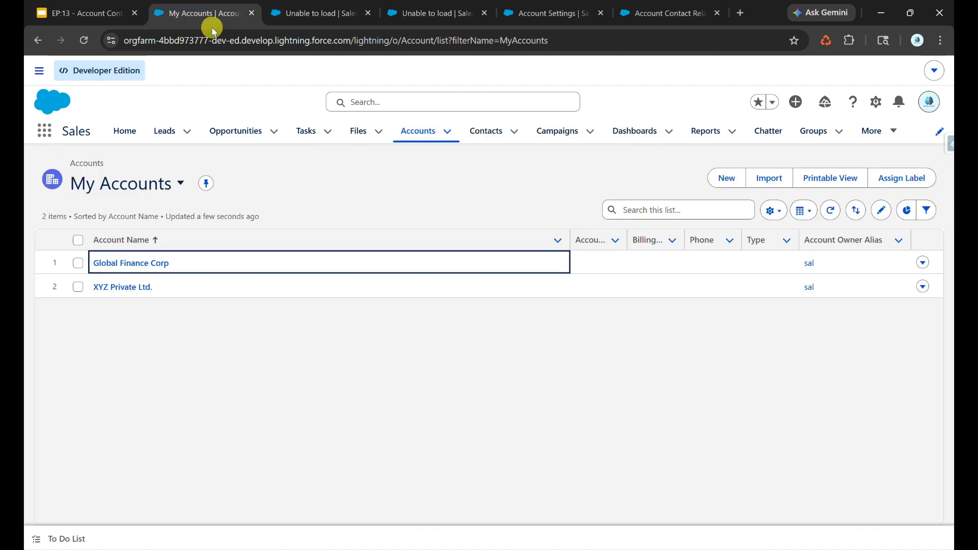
{"action": "left_click", "coordinate": [142, 264]}
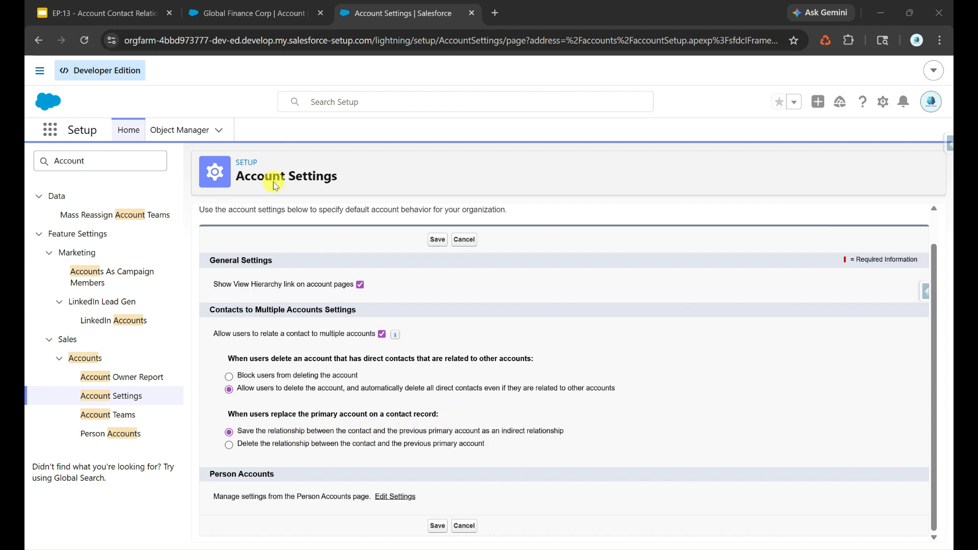
{"action": "left_click", "coordinate": [201, 14]}
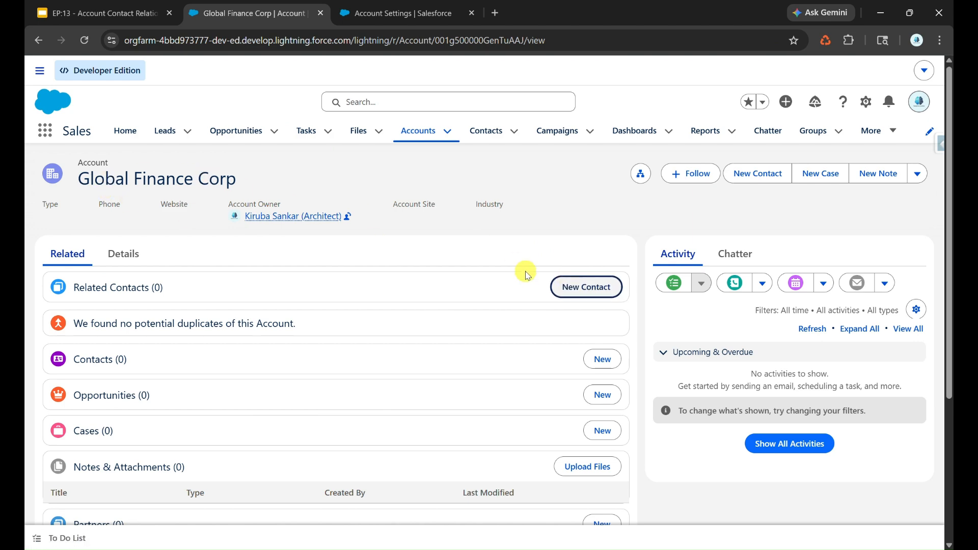
{"action": "left_click", "coordinate": [586, 286]}
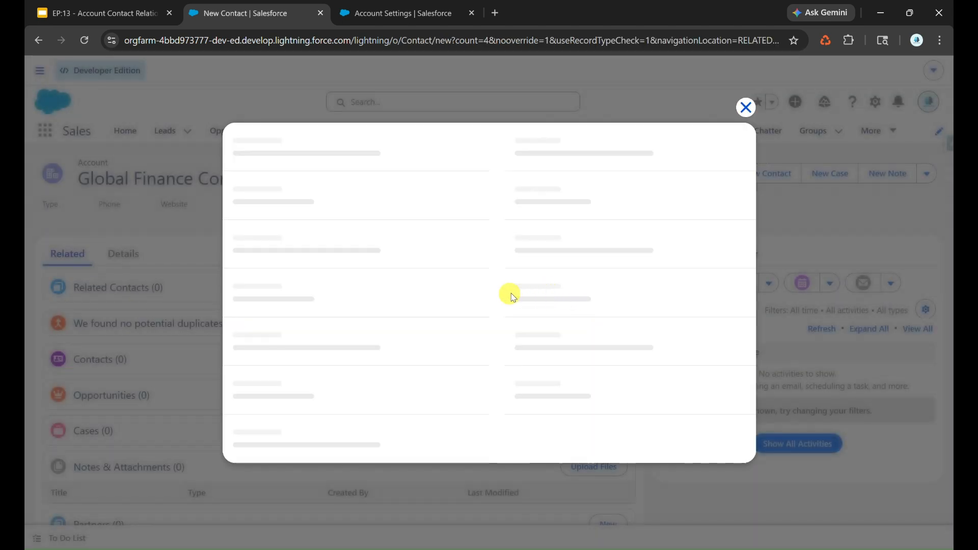
{"action": "left_click", "coordinate": [383, 286]}
{"action": "type", "text": "Kiruba"}
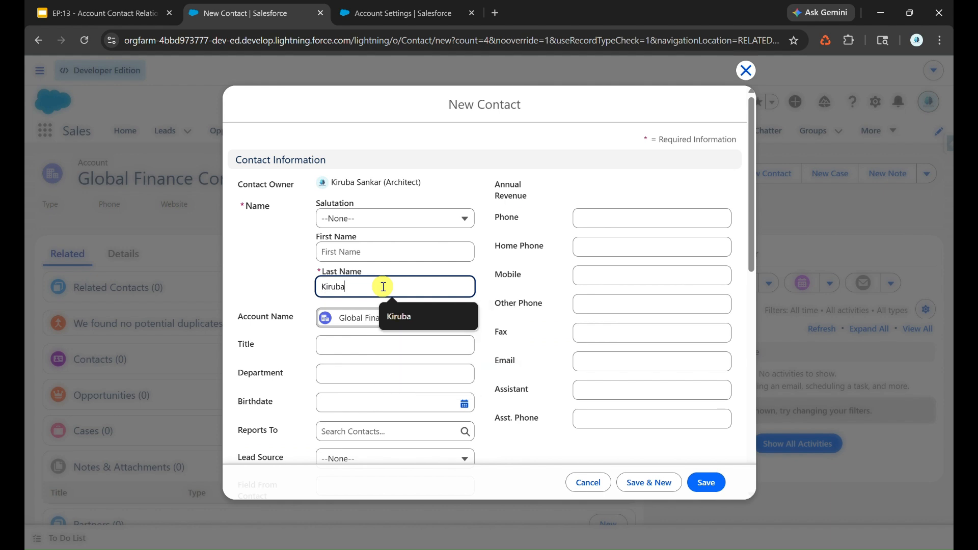
{"action": "left_click", "coordinate": [706, 482]}
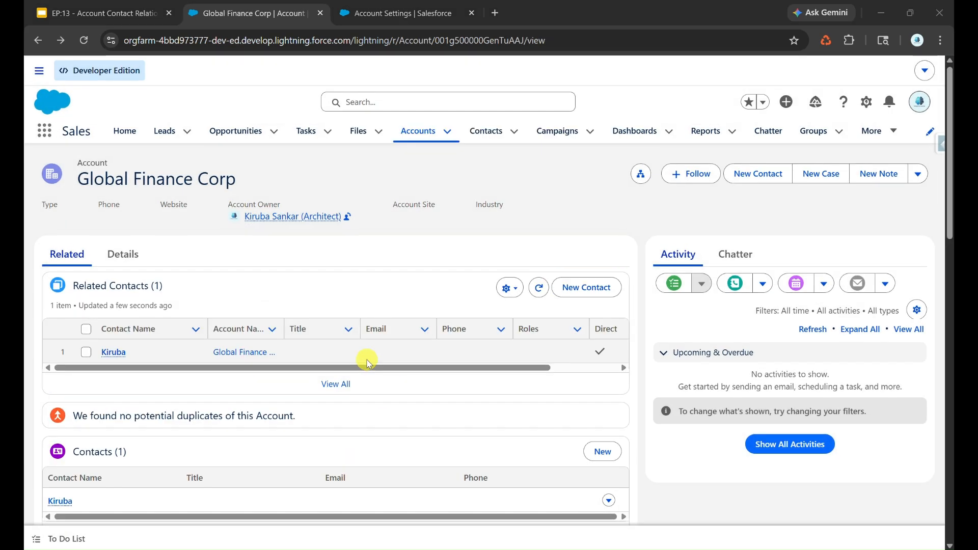
Open Global Finance Corp's new contact in a separate tab and switch to it
{"action": "right_click", "coordinate": [126, 357]}
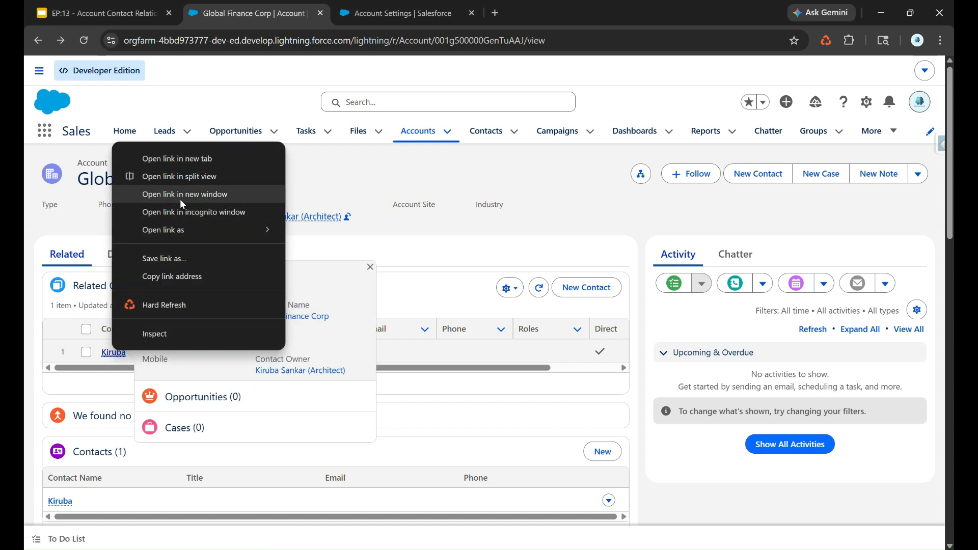
{"action": "key", "text": "Escape"}
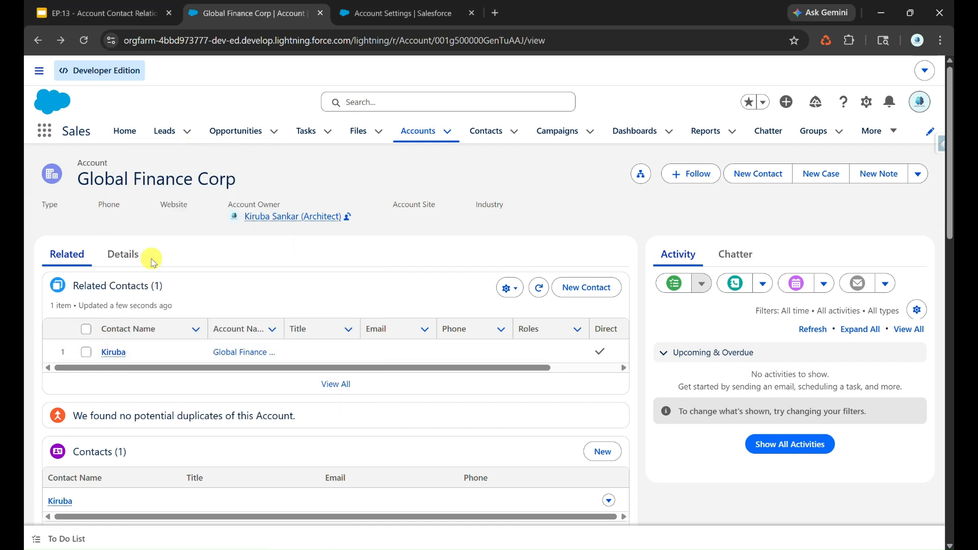
{"action": "right_click", "coordinate": [113, 352]}
{"action": "left_click", "coordinate": [176, 161]}
{"action": "key", "text": "ctrl+Tab"}
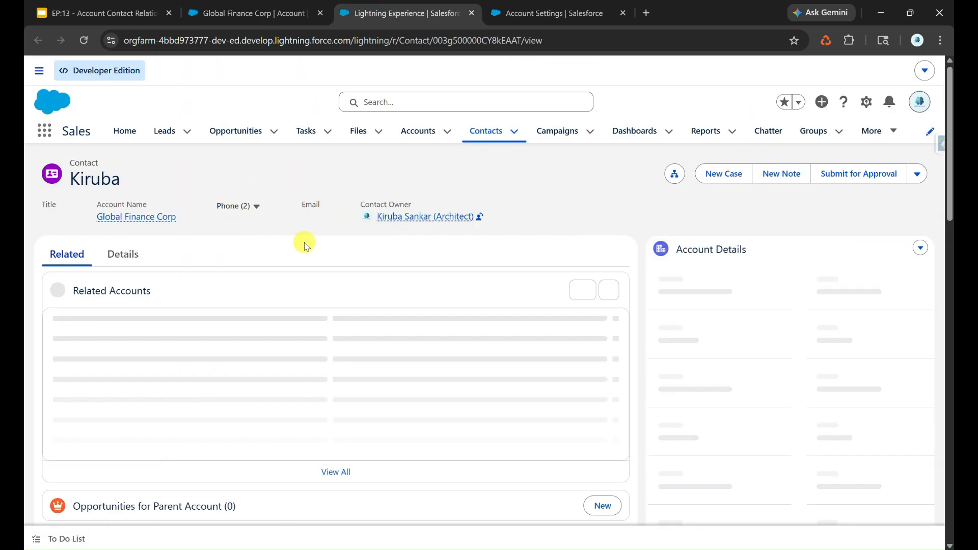
Replace the new contact's primary account with XYZ Private Ltd. and save the record
{"action": "left_click", "coordinate": [122, 256]}
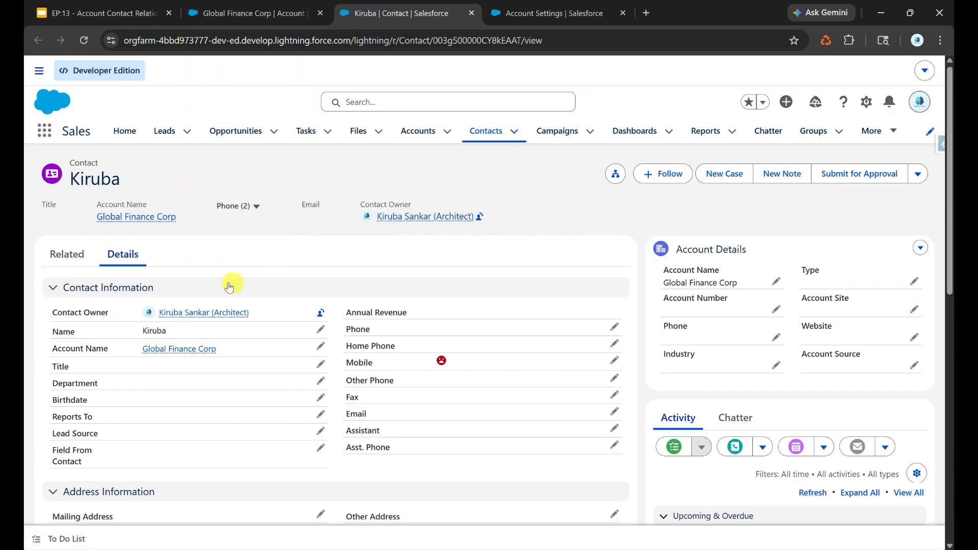
{"action": "left_click", "coordinate": [320, 348]}
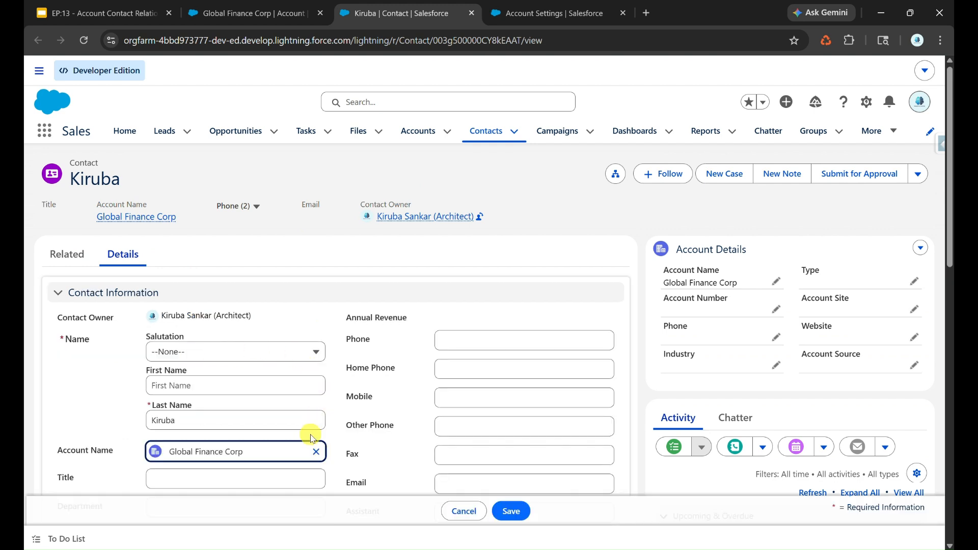
{"action": "left_click", "coordinate": [317, 461]}
{"action": "type", "text": "X"}
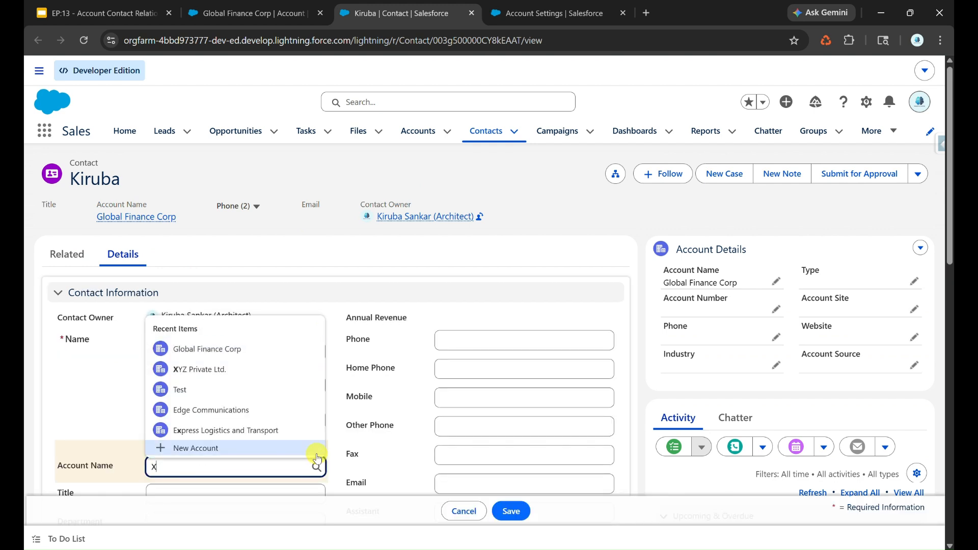
{"action": "left_click", "coordinate": [228, 390]}
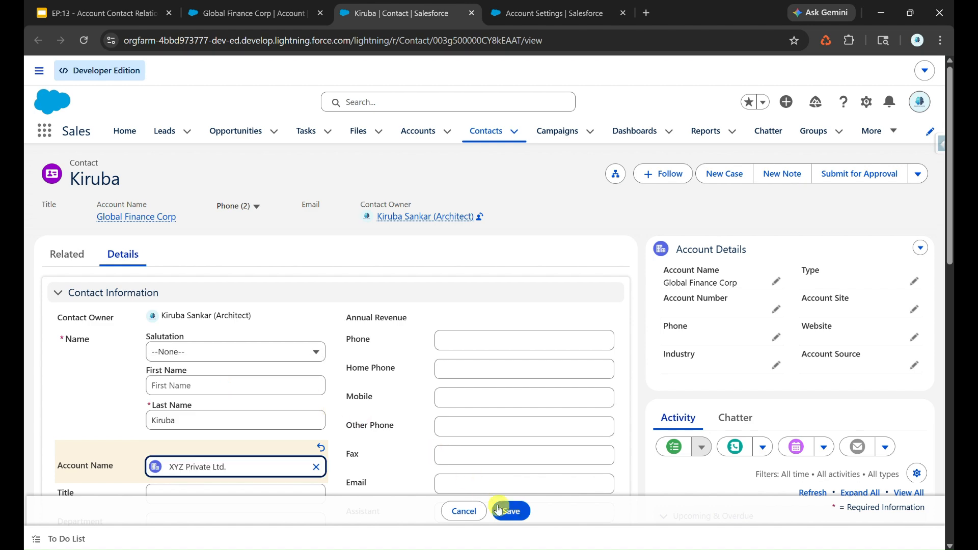
{"action": "left_click", "coordinate": [513, 515]}
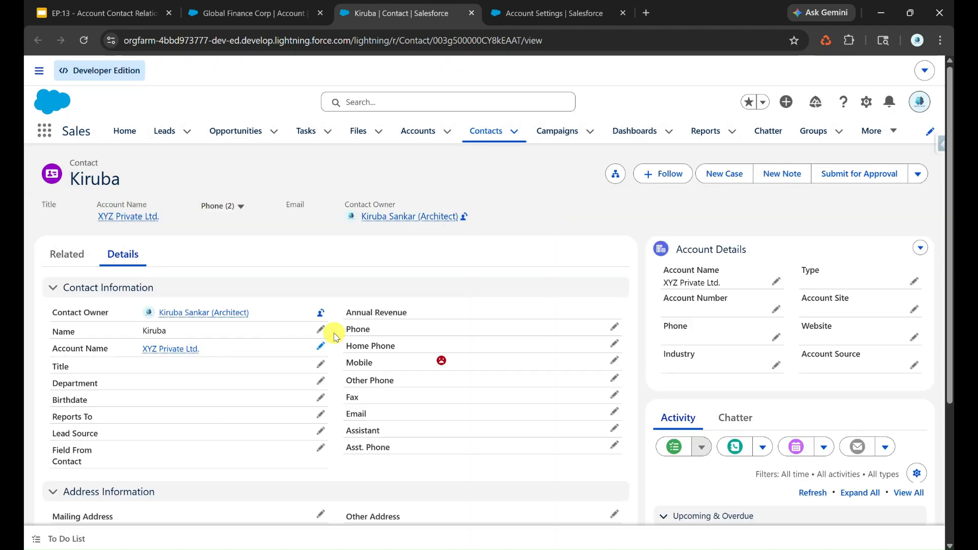
Refresh Global Finance Corp's related contacts and check the contact's own related accounts for direct and indirect relationships
{"action": "left_click", "coordinate": [236, 5]}
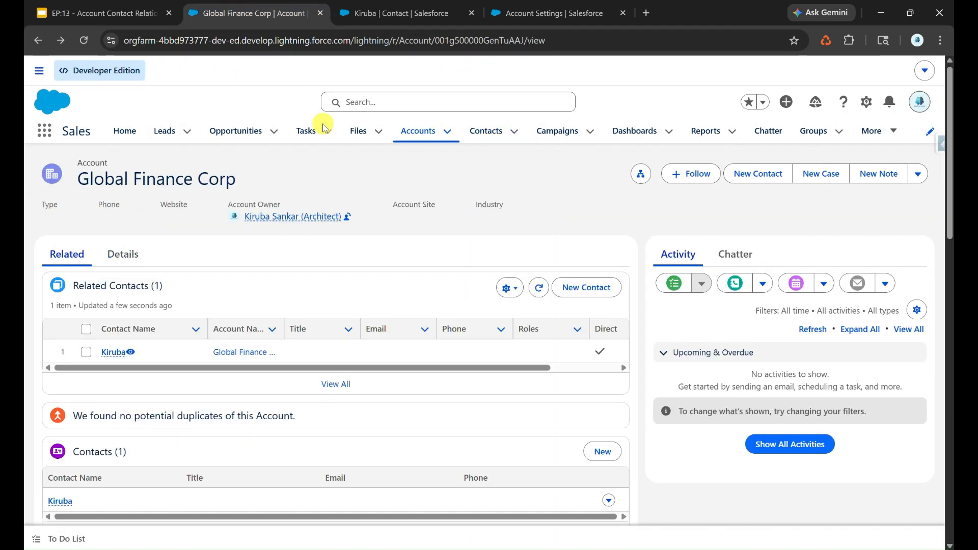
{"action": "left_click", "coordinate": [549, 291]}
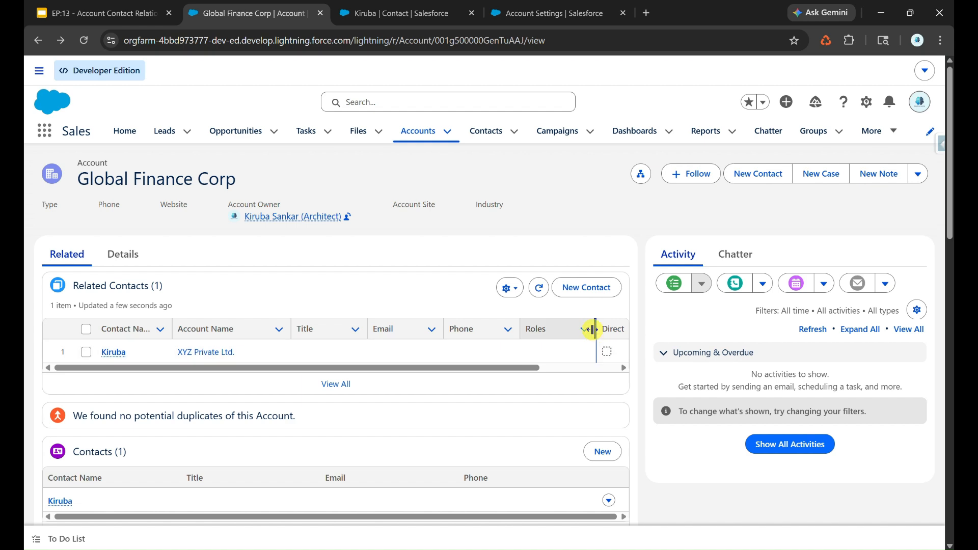
{"action": "left_click", "coordinate": [391, 6]}
{"action": "left_click", "coordinate": [65, 255]}
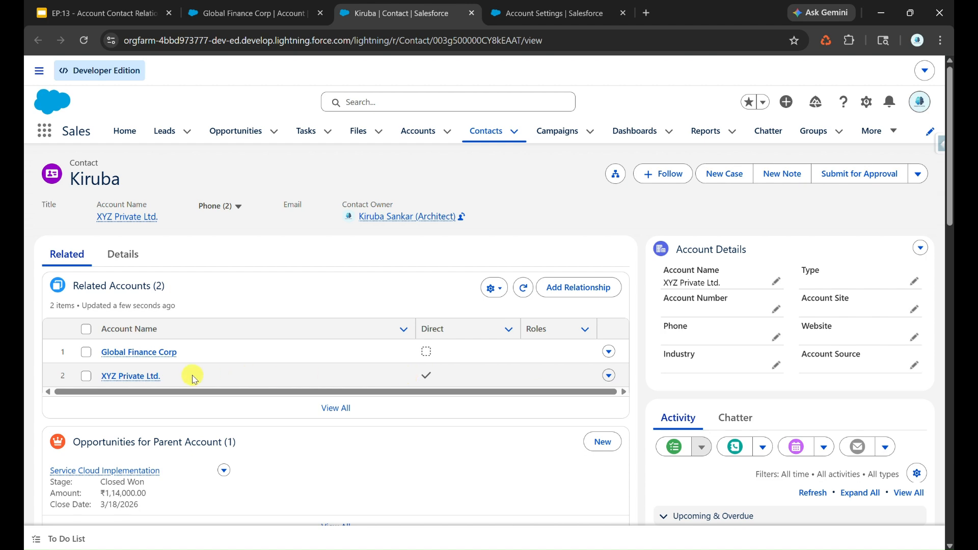
Set Account Settings to delete the relationship between the contact and the previous primary account upon replacement, and save
{"action": "left_click", "coordinate": [579, 15]}
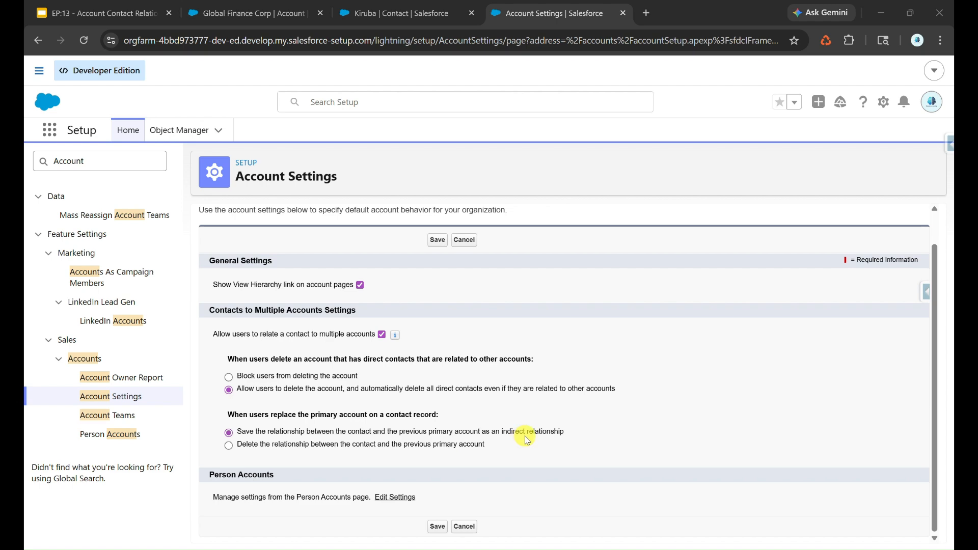
{"action": "left_click", "coordinate": [369, 13]}
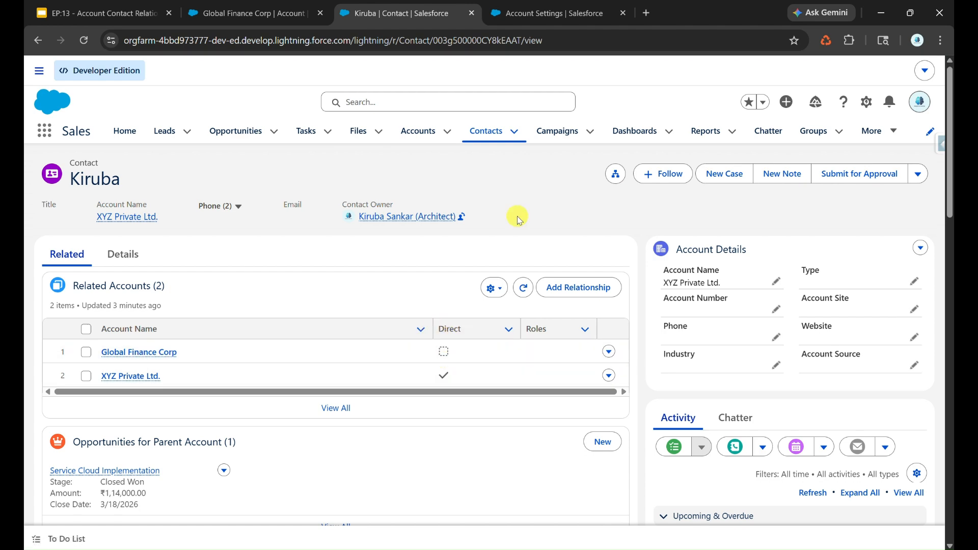
{"action": "left_click", "coordinate": [548, 13]}
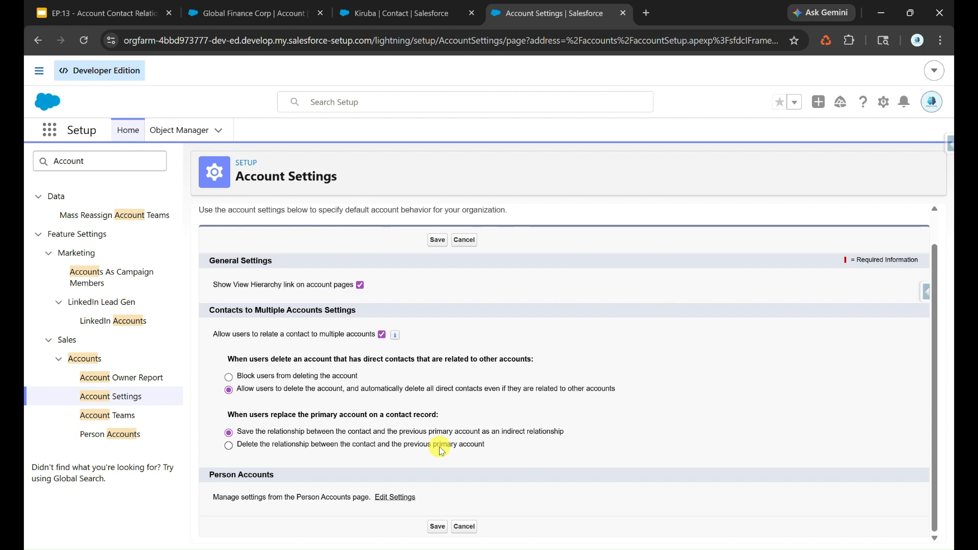
{"action": "left_click", "coordinate": [439, 528]}
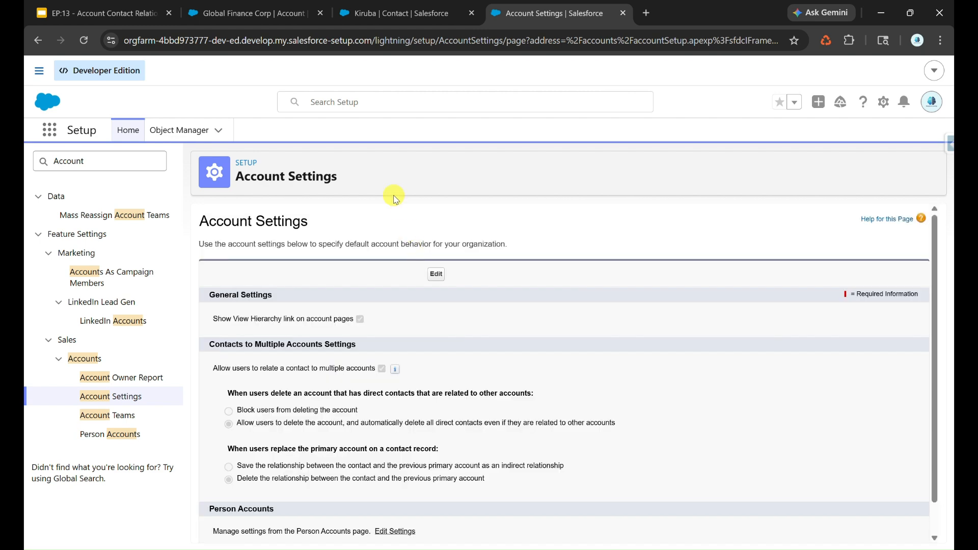
Replace the contact's primary account with Edge Communications and save the record
{"action": "left_click", "coordinate": [373, 5]}
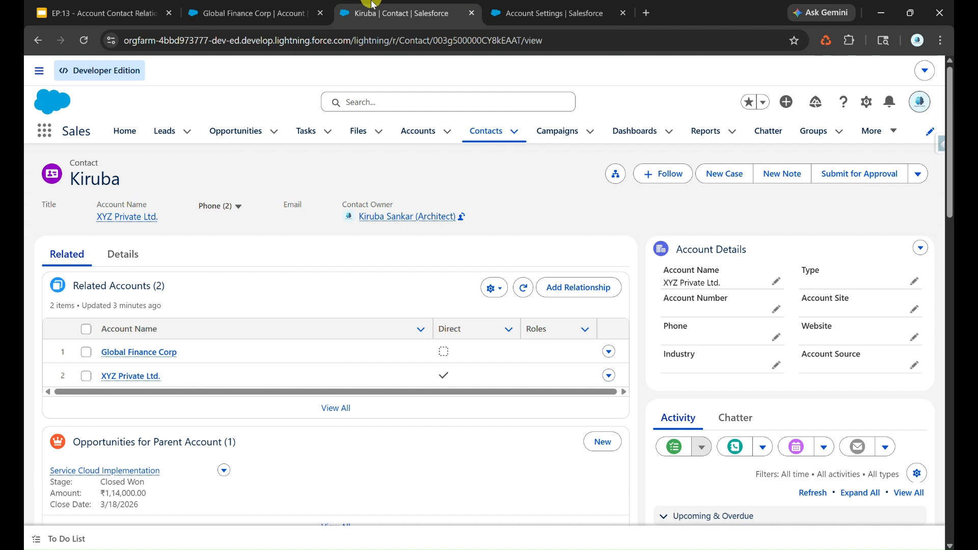
{"action": "left_click", "coordinate": [124, 255]}
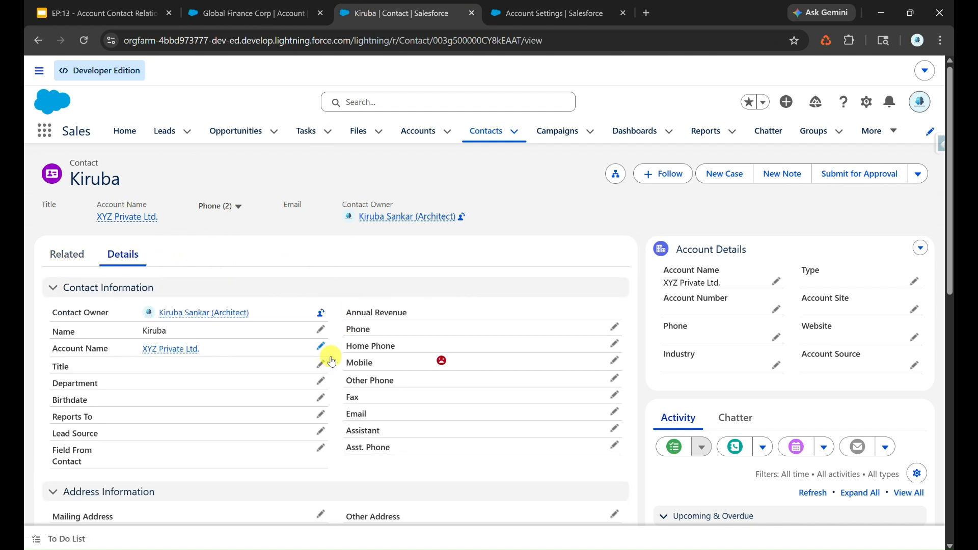
{"action": "left_click", "coordinate": [321, 350]}
{"action": "left_click", "coordinate": [320, 450]}
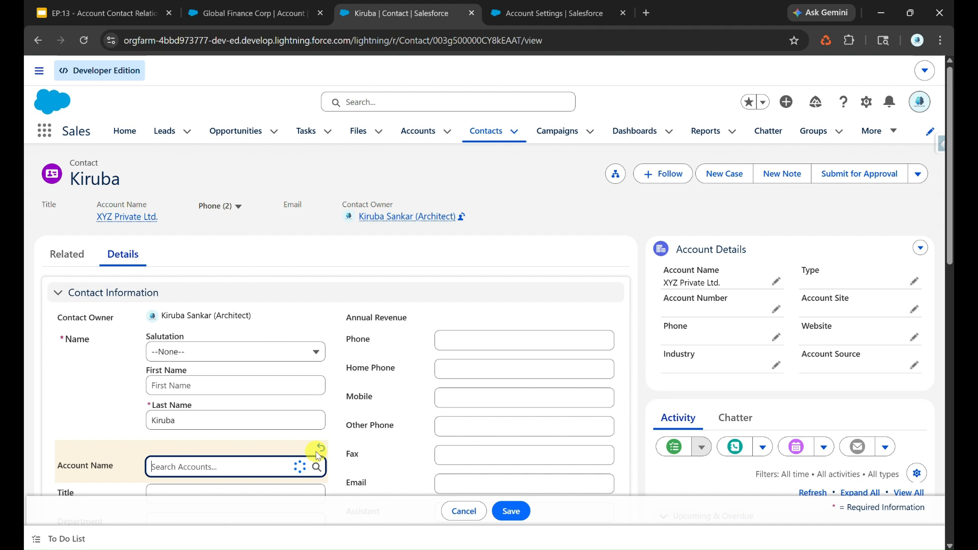
{"action": "left_click", "coordinate": [251, 410]}
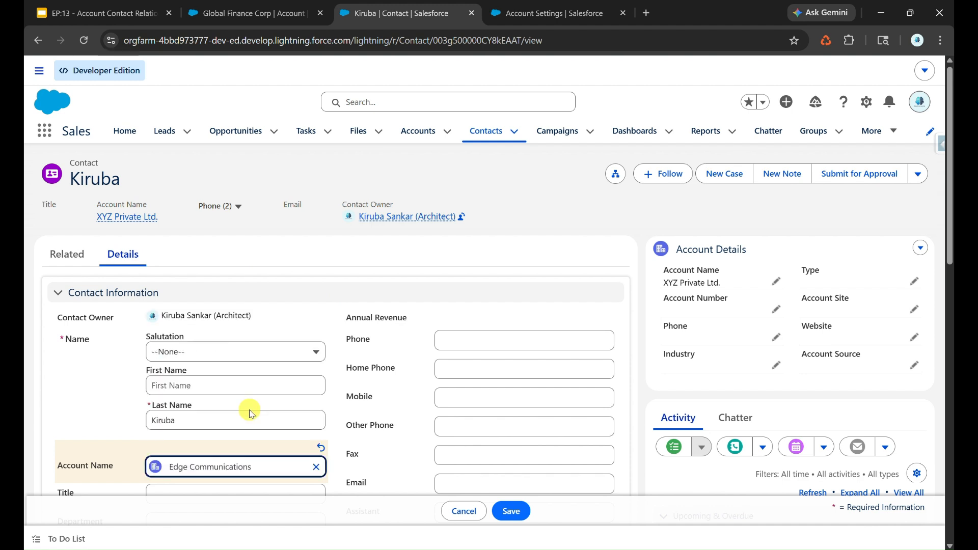
{"action": "left_click", "coordinate": [512, 511]}
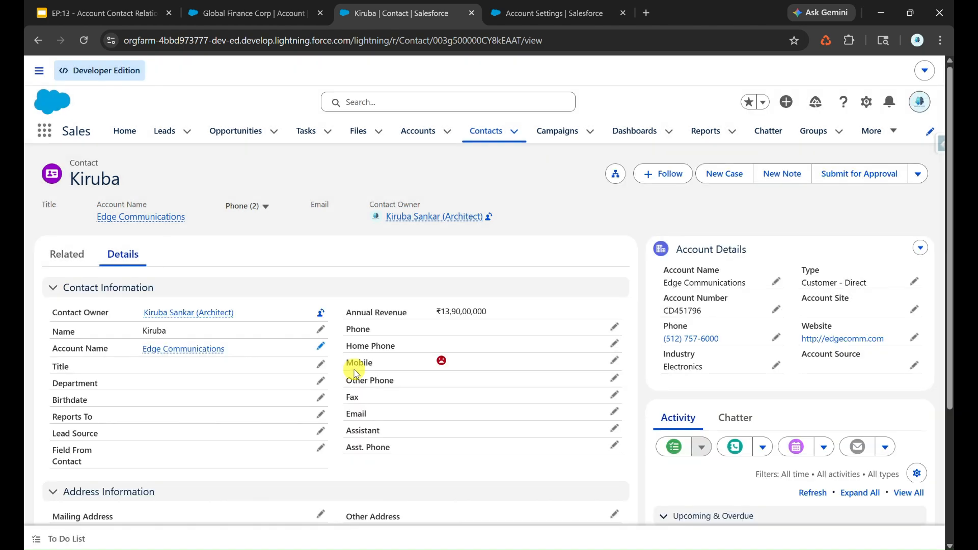
Check the contact's related accounts against the primary-account replacement option in Account Settings
{"action": "left_click", "coordinate": [73, 263]}
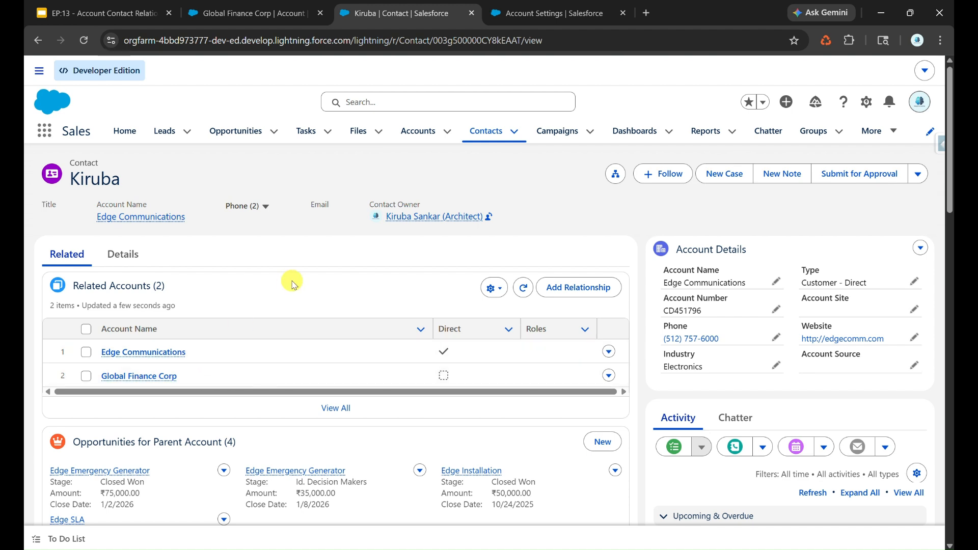
{"action": "left_click", "coordinate": [549, 13]}
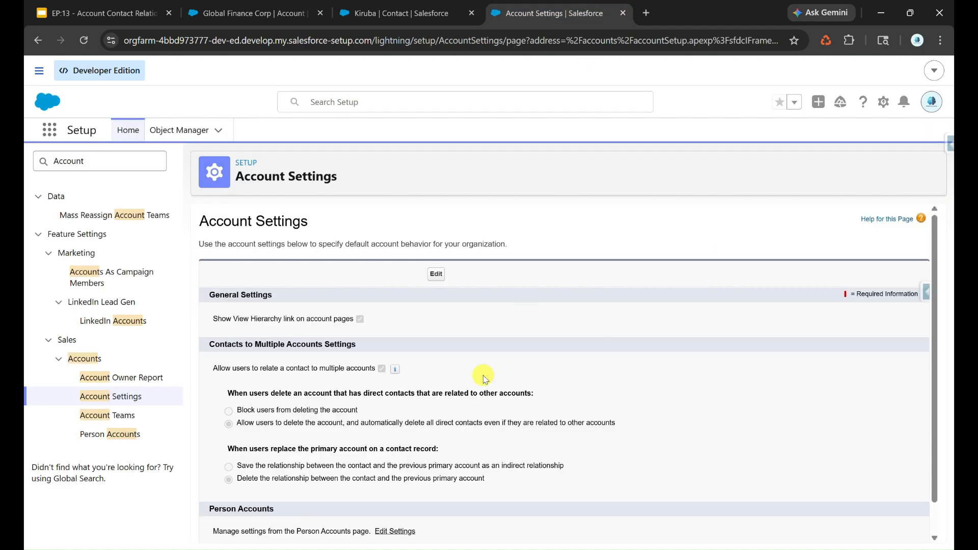